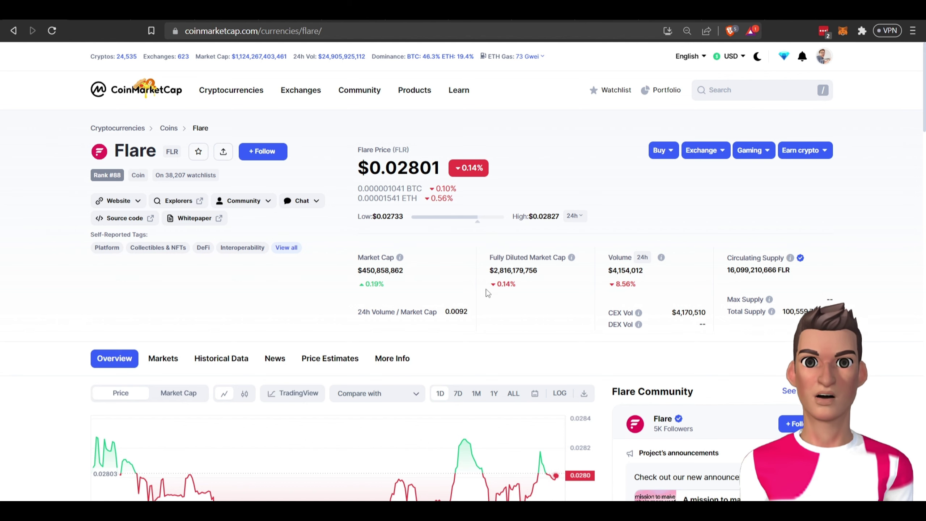
{"action": "scroll", "coordinate": [486, 289], "scroll_direction": "down", "scroll_amount": 1}
{"action": "scroll", "coordinate": [506, 246], "scroll_direction": "down", "scroll_amount": 2}
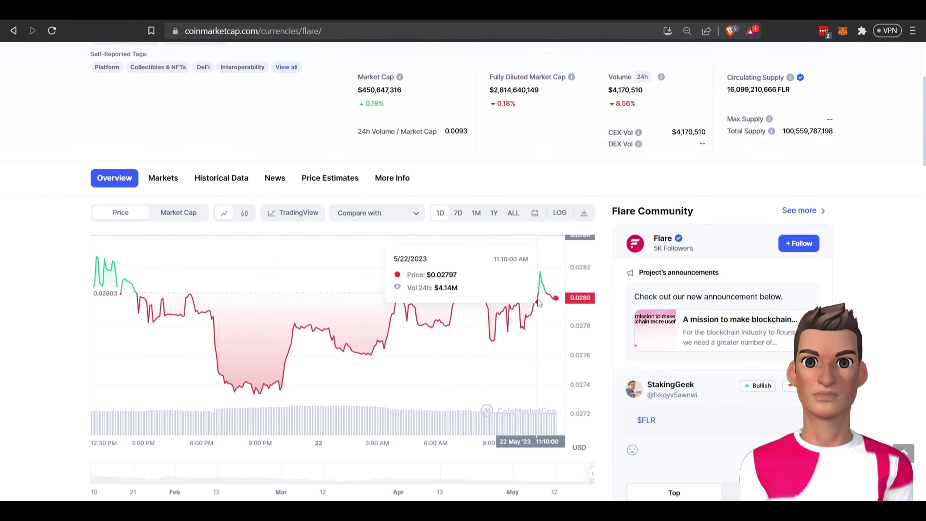
Step: Switch Flare's CoinMarketCap price chart to the ALL time range
{"action": "left_click", "coordinate": [513, 213]}
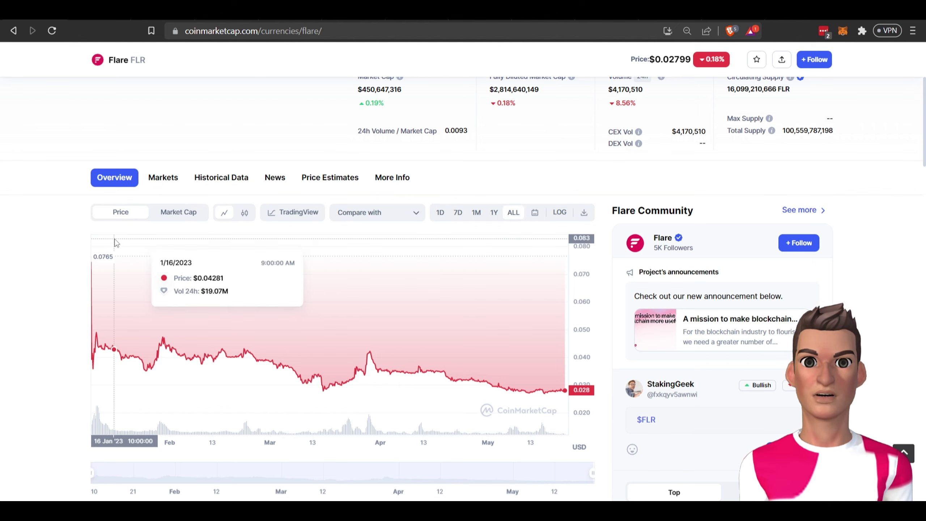
{"action": "mouse_move", "coordinate": [92, 268]}
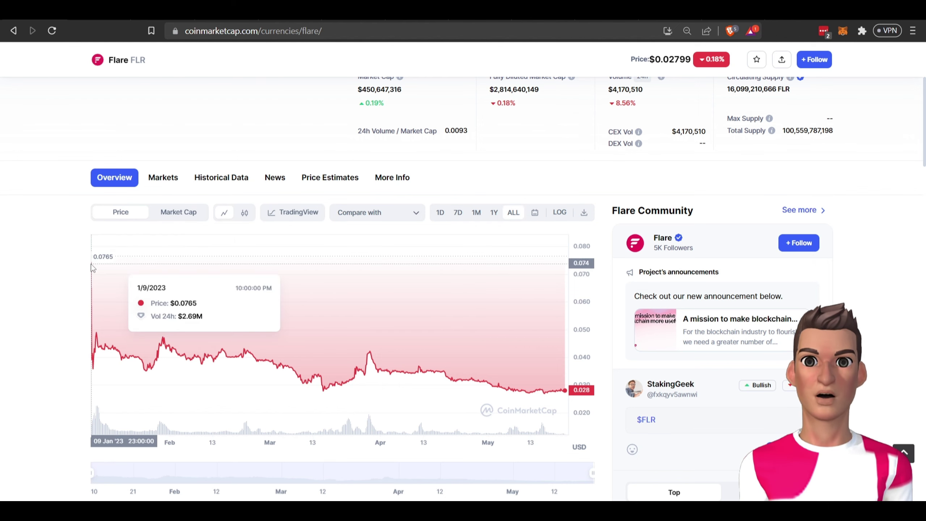
{"action": "scroll", "coordinate": [395, 316], "scroll_direction": "up", "scroll_amount": 2}
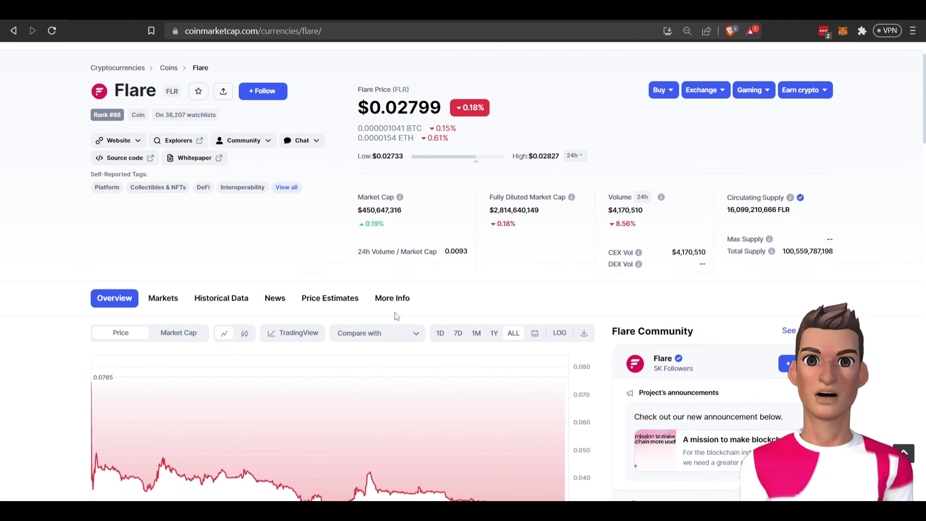
Step: Browse FLR's exchange markets, then open flare.network's Flare 101 introduction page
{"action": "left_click", "coordinate": [161, 297]}
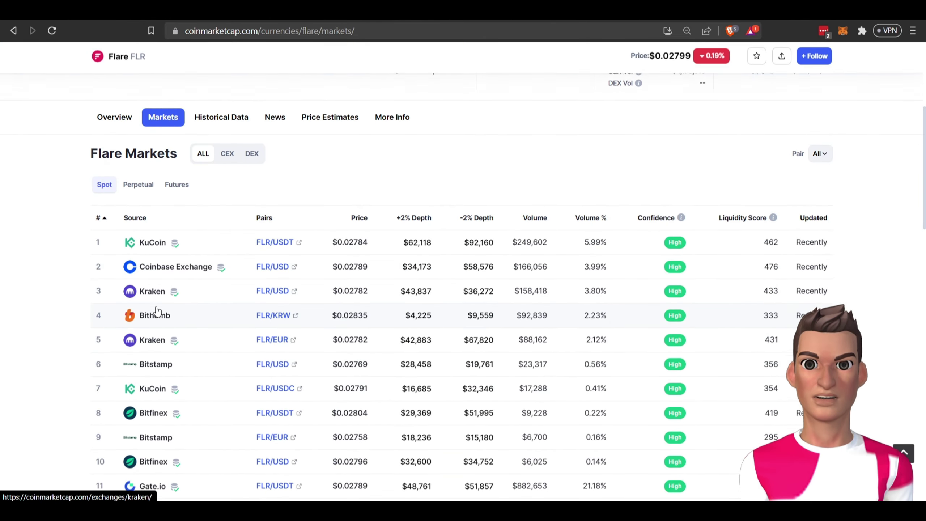
{"action": "scroll", "coordinate": [412, 346], "scroll_direction": "down", "scroll_amount": 1}
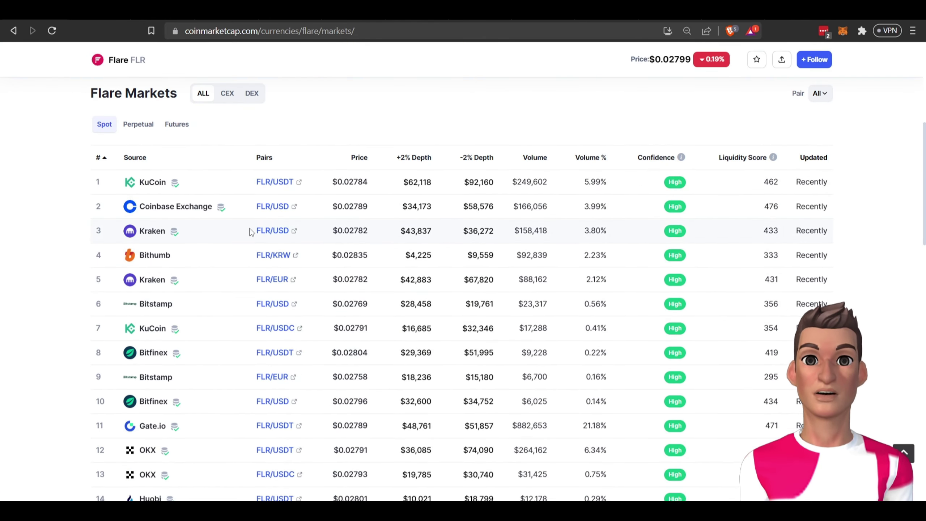
{"action": "scroll", "coordinate": [250, 230], "scroll_direction": "up", "scroll_amount": 4}
{"action": "left_click", "coordinate": [113, 298]}
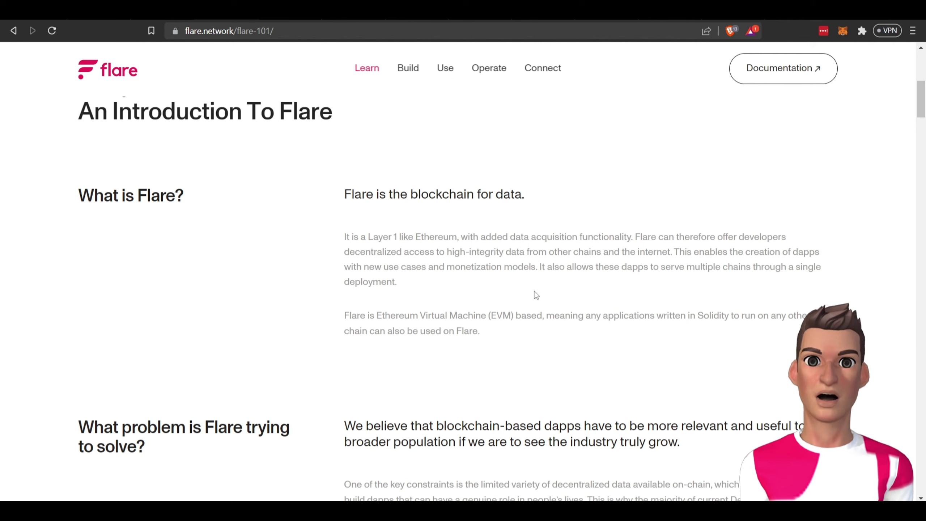
{"action": "left_click_drag", "start_coordinate": [485, 238], "coordinate": [629, 240]}
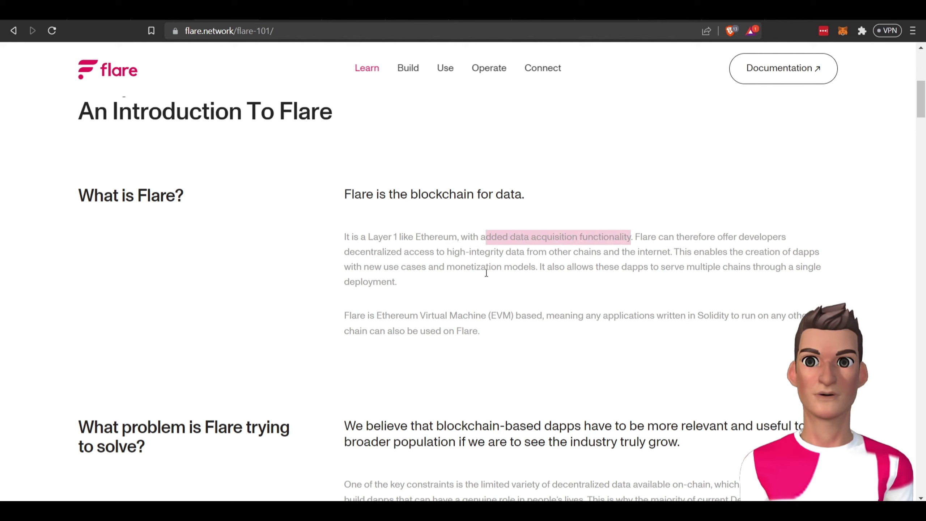
{"action": "left_click_drag", "start_coordinate": [344, 253], "coordinate": [673, 253]}
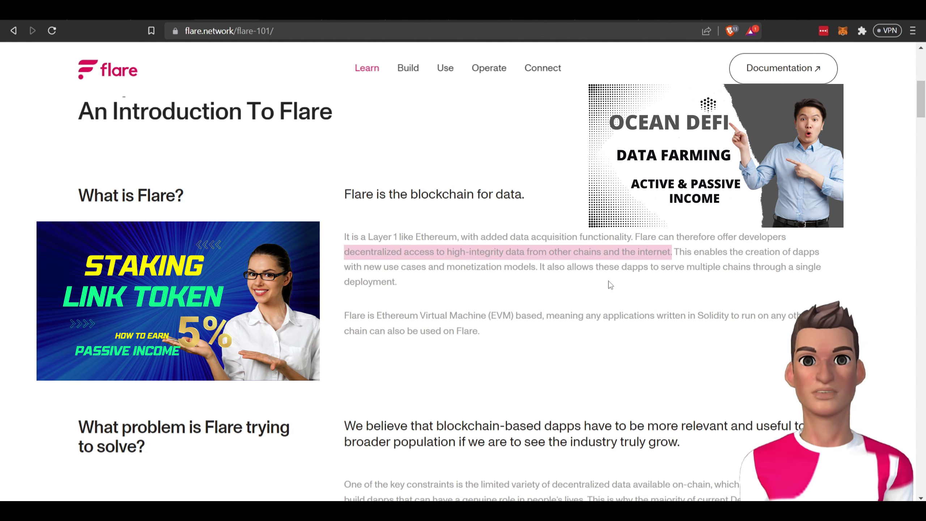
{"action": "scroll", "coordinate": [608, 284], "scroll_direction": "down", "scroll_amount": 2}
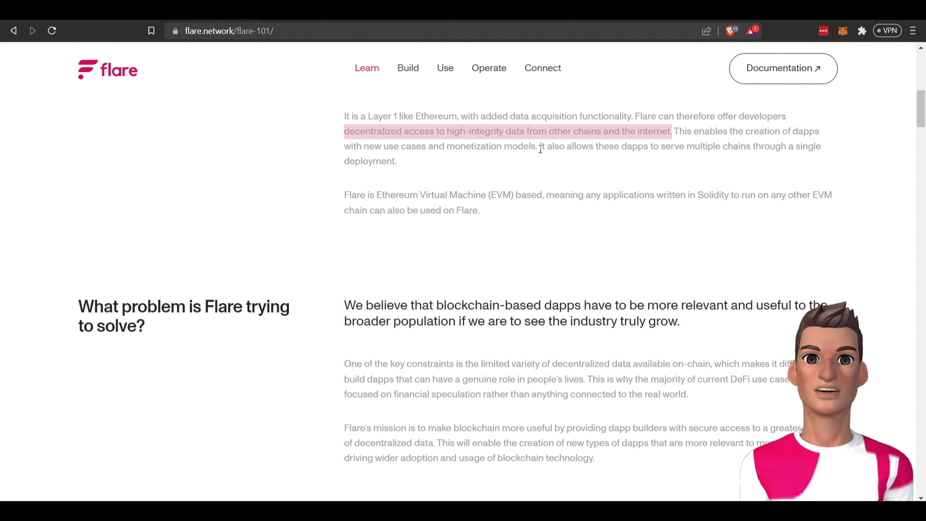
{"action": "scroll", "coordinate": [479, 229], "scroll_direction": "down", "scroll_amount": 2}
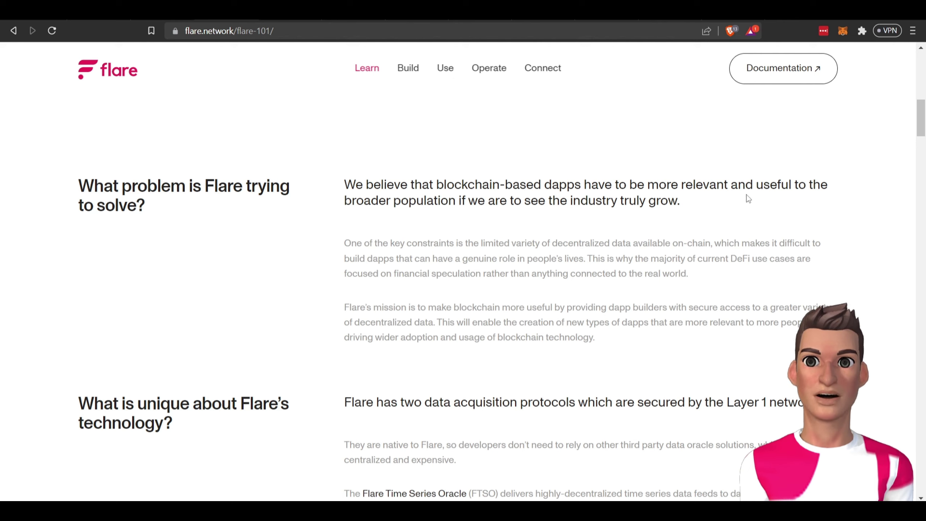
{"action": "left_click_drag", "start_coordinate": [730, 185], "coordinate": [649, 183]}
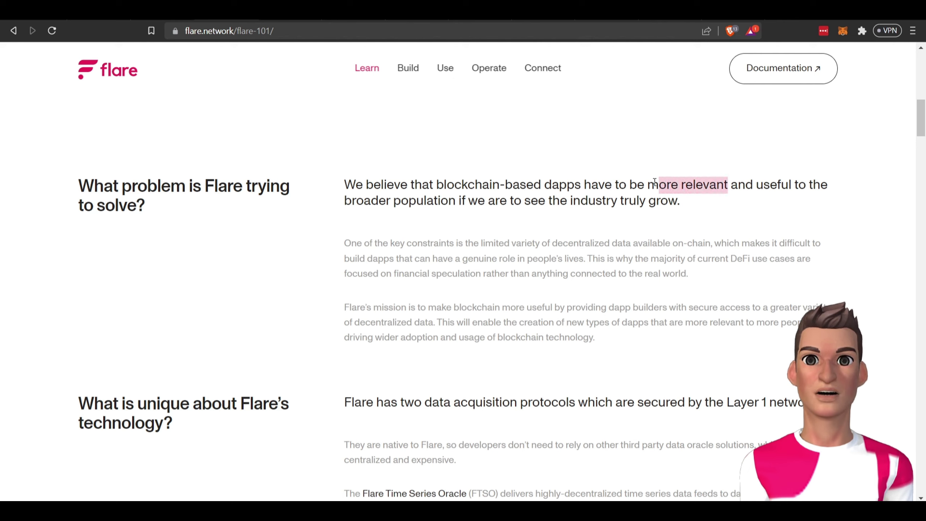
{"action": "left_click_drag", "start_coordinate": [352, 201], "coordinate": [679, 205]}
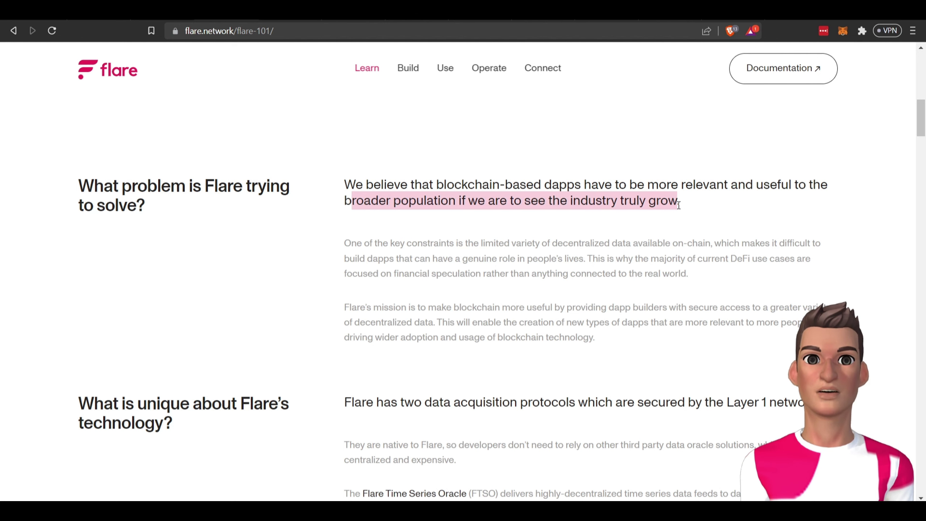
{"action": "scroll", "coordinate": [659, 217], "scroll_direction": "down", "scroll_amount": 1}
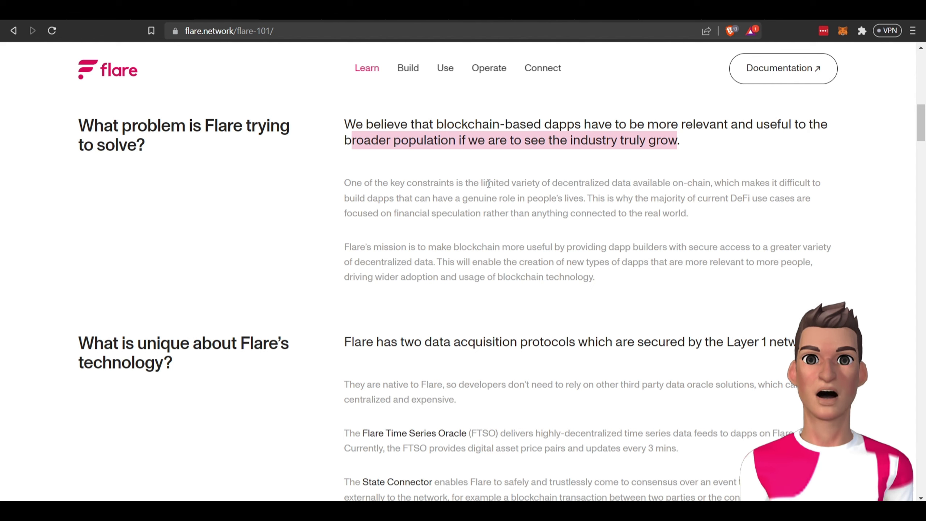
{"action": "left_click_drag", "start_coordinate": [488, 184], "coordinate": [711, 184]}
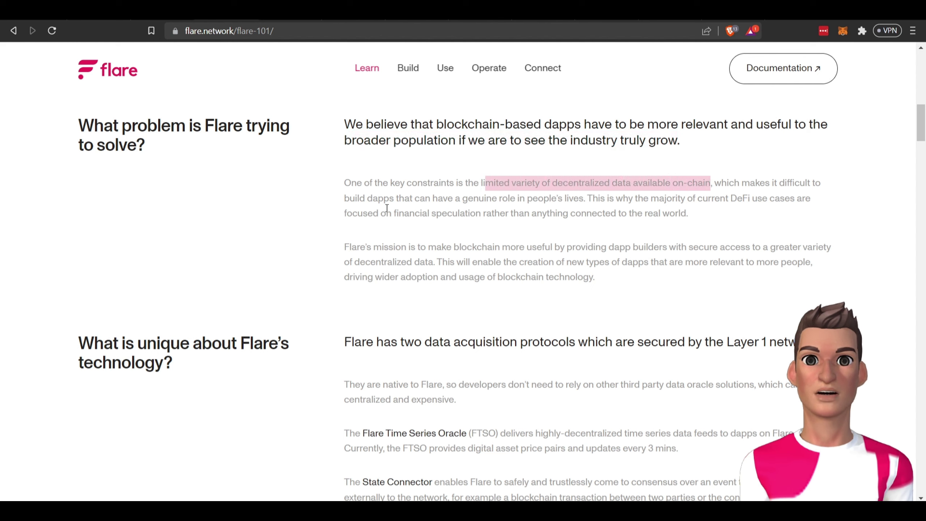
{"action": "left_click_drag", "start_coordinate": [346, 197], "coordinate": [582, 198]}
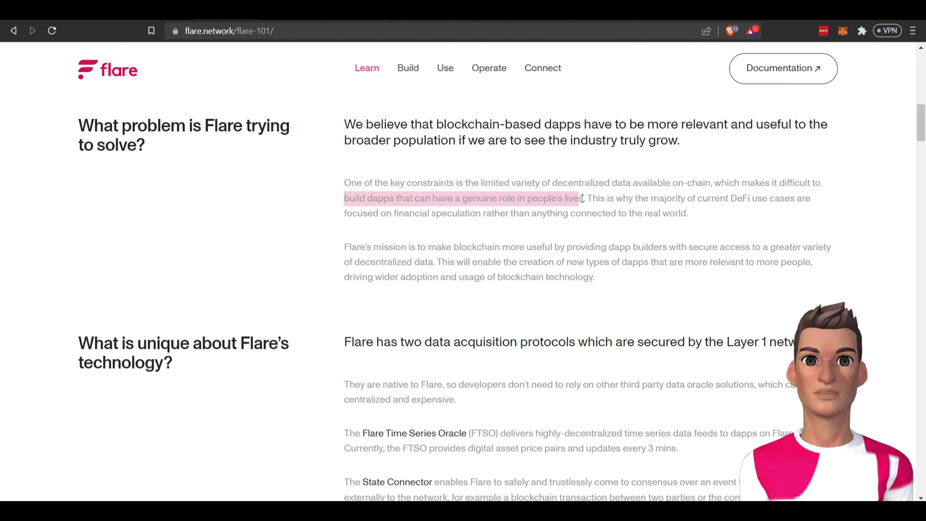
{"action": "scroll", "coordinate": [590, 199], "scroll_direction": "down", "scroll_amount": 1}
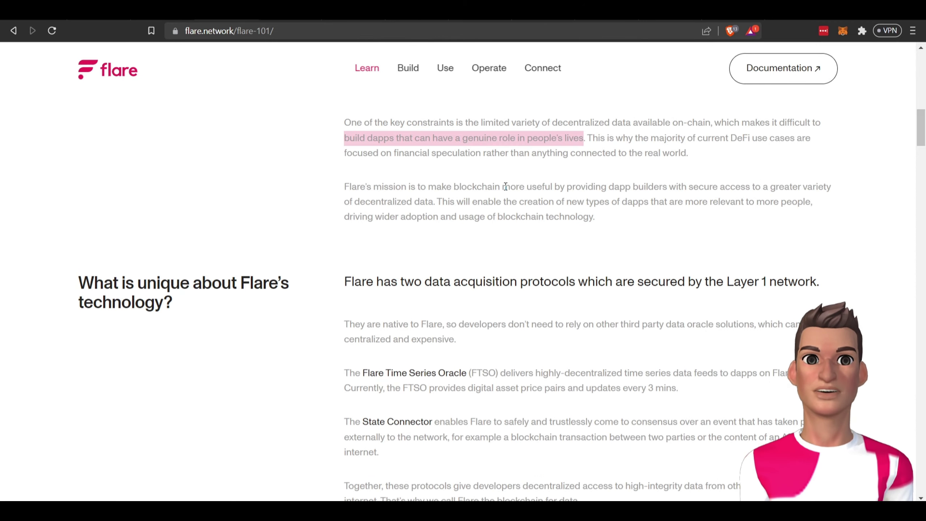
{"action": "mouse_move", "coordinate": [504, 187]}
{"action": "left_mouse_down"}
{"action": "mouse_move", "coordinate": [793, 187]}
{"action": "mouse_move", "coordinate": [613, 203]}
{"action": "mouse_move", "coordinate": [437, 203]}
{"action": "left_mouse_up"}
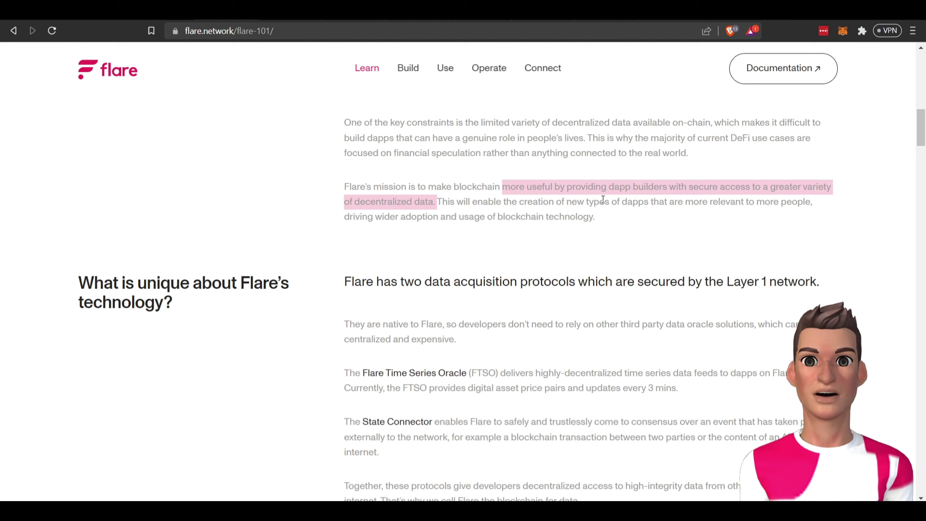
{"action": "left_click_drag", "start_coordinate": [584, 202], "coordinate": [653, 203]}
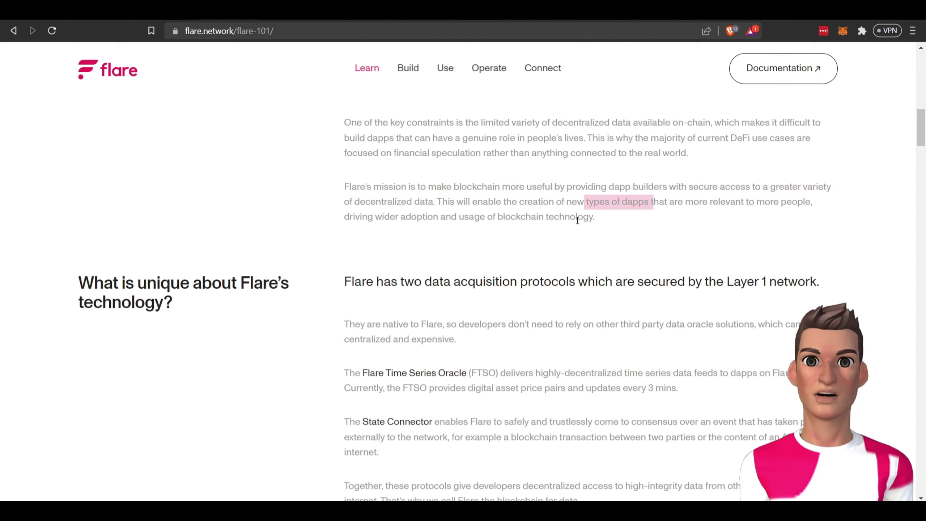
{"action": "scroll", "coordinate": [579, 226], "scroll_direction": "down", "scroll_amount": 3}
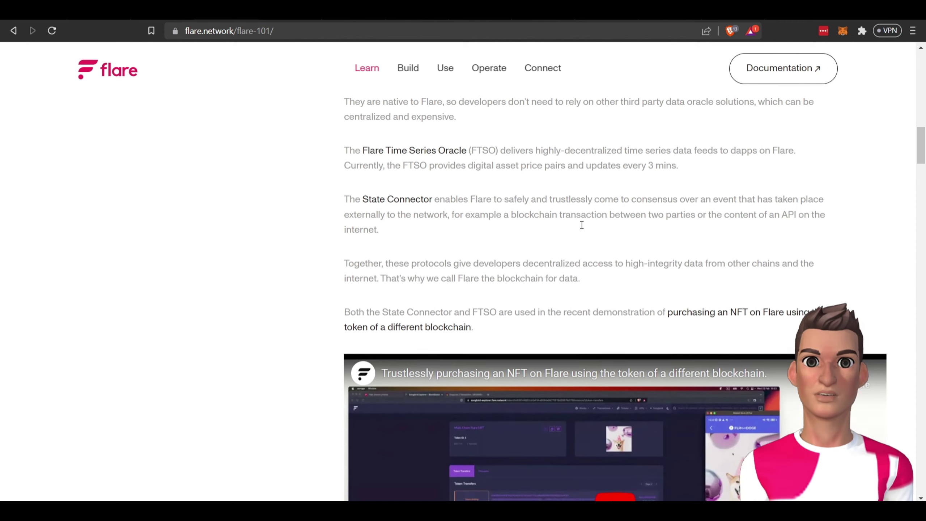
{"action": "scroll", "coordinate": [582, 224], "scroll_direction": "down", "scroll_amount": 4}
{"action": "scroll", "coordinate": [575, 246], "scroll_direction": "down", "scroll_amount": 2}
{"action": "scroll", "coordinate": [568, 268], "scroll_direction": "down", "scroll_amount": 3}
{"action": "scroll", "coordinate": [568, 267], "scroll_direction": "down", "scroll_amount": 3}
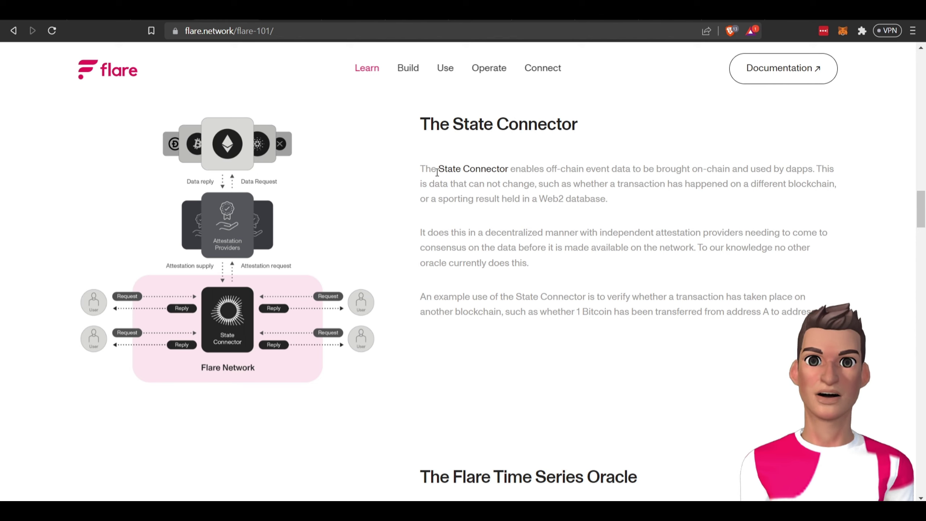
{"action": "left_click_drag", "start_coordinate": [436, 169], "coordinate": [811, 172]}
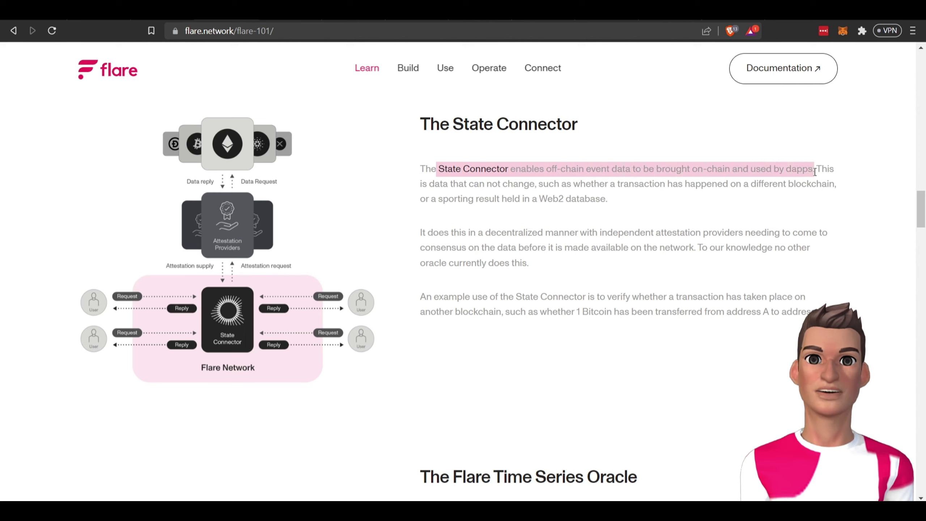
{"action": "scroll", "coordinate": [472, 214], "scroll_direction": "down", "scroll_amount": 3}
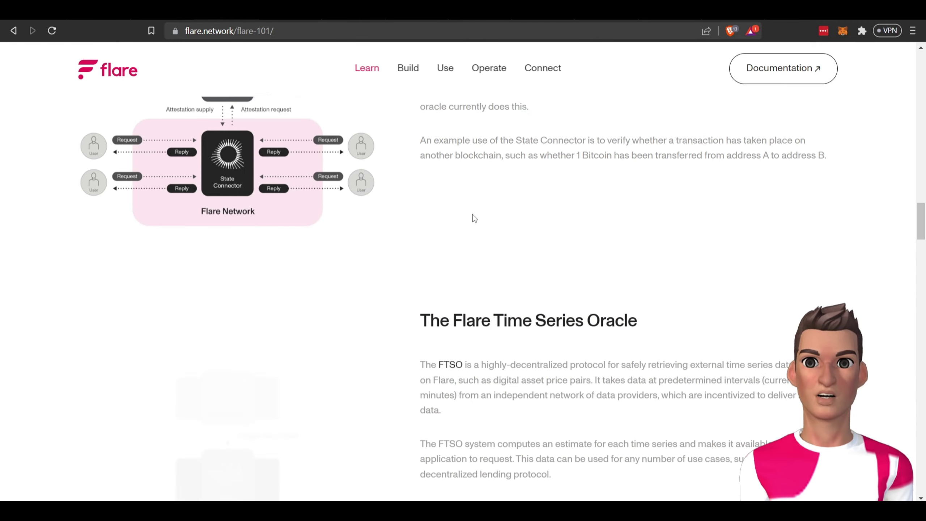
{"action": "scroll", "coordinate": [472, 214], "scroll_direction": "down", "scroll_amount": 2}
{"action": "scroll", "coordinate": [472, 214], "scroll_direction": "down", "scroll_amount": 2}
{"action": "scroll", "coordinate": [472, 215], "scroll_direction": "down", "scroll_amount": 2}
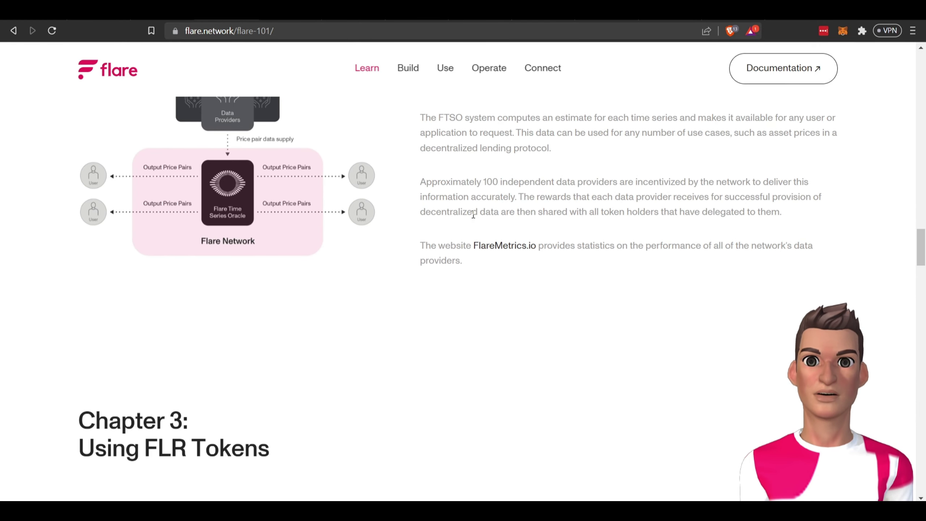
{"action": "scroll", "coordinate": [473, 214], "scroll_direction": "up", "scroll_amount": 2}
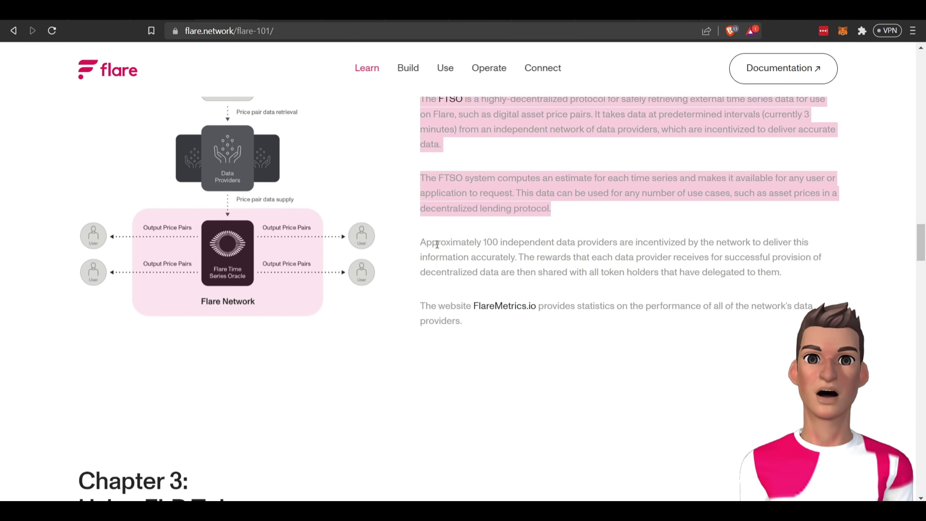
{"action": "left_click_drag", "start_coordinate": [426, 242], "coordinate": [518, 242]}
{"action": "left_click", "coordinate": [519, 242]}
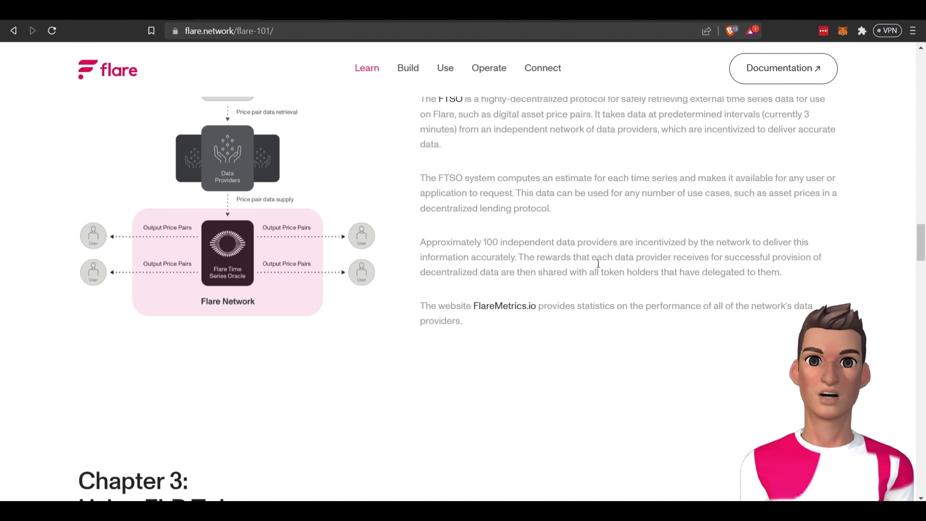
{"action": "left_click_drag", "start_coordinate": [521, 260], "coordinate": [421, 261]}
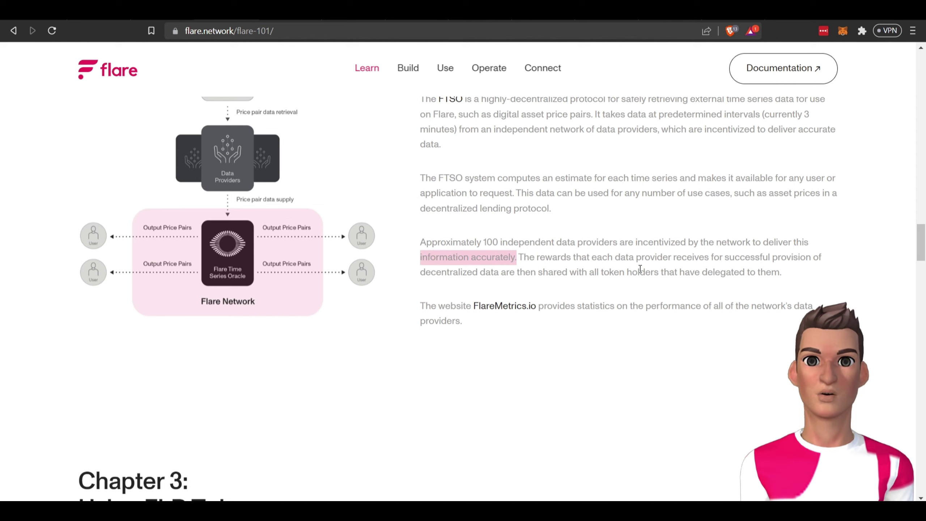
{"action": "left_click_drag", "start_coordinate": [536, 261], "coordinate": [595, 258]}
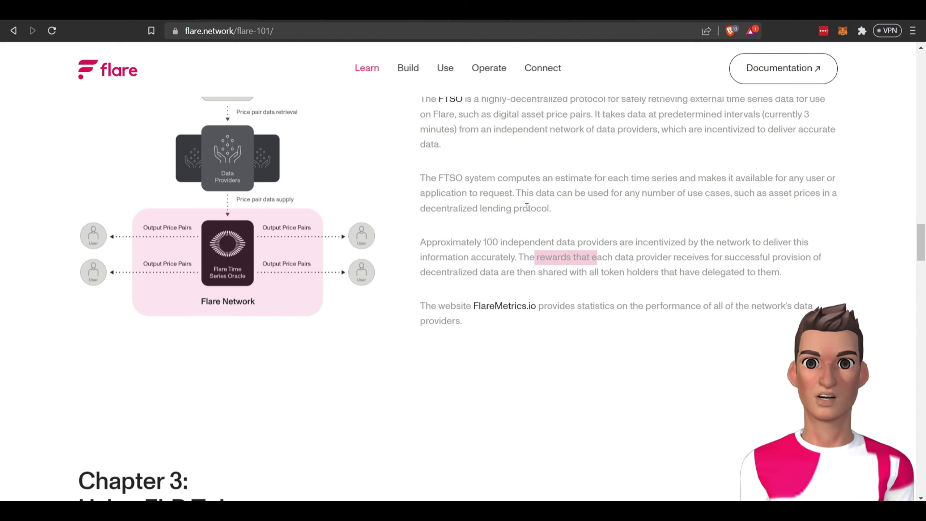
{"action": "mouse_move", "coordinate": [408, 68]}
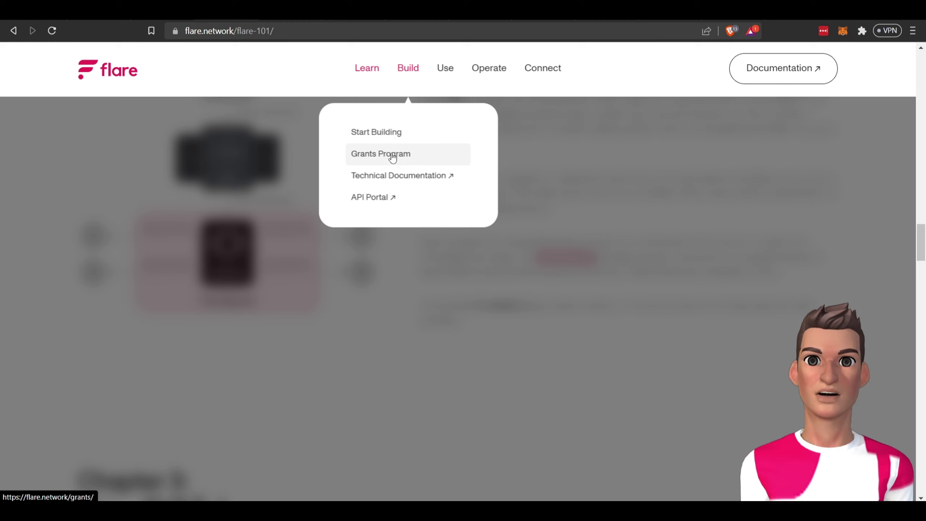
Step: Open the Grants Program page and highlight its financial and non-financial support wording
{"action": "left_click", "coordinate": [391, 155]}
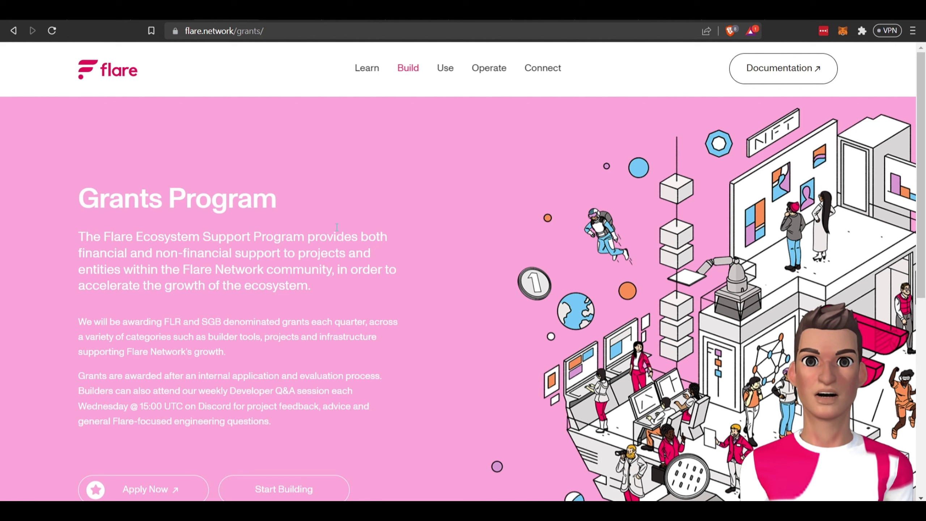
{"action": "left_click_drag", "start_coordinate": [80, 253], "coordinate": [278, 254]}
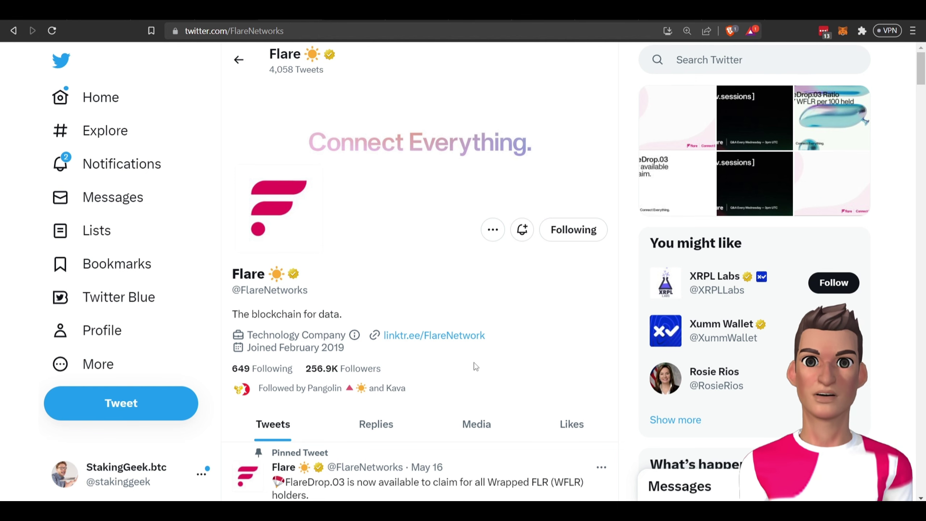
{"action": "scroll", "coordinate": [475, 311], "scroll_direction": "down", "scroll_amount": 2}
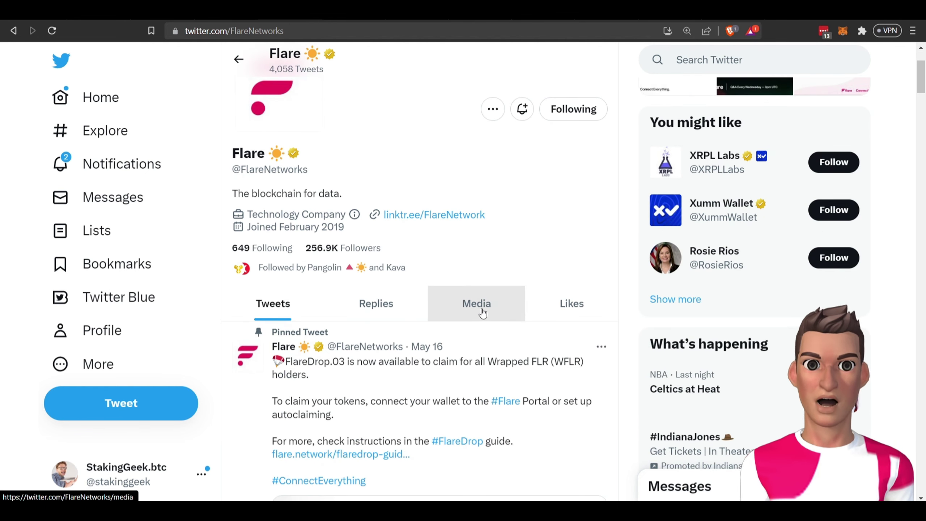
{"action": "scroll", "coordinate": [483, 312], "scroll_direction": "down", "scroll_amount": 1}
{"action": "scroll", "coordinate": [483, 313], "scroll_direction": "down", "scroll_amount": 3}
{"action": "scroll", "coordinate": [482, 313], "scroll_direction": "down", "scroll_amount": 3}
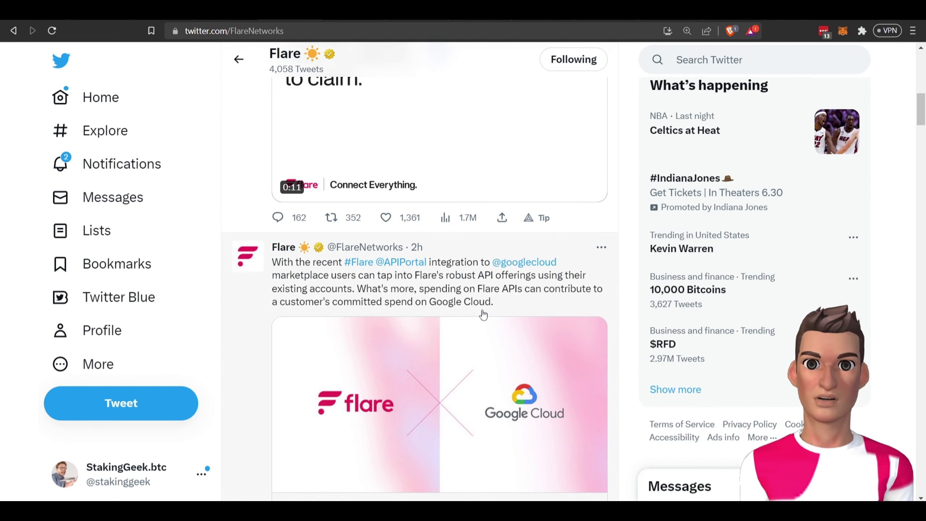
{"action": "scroll", "coordinate": [482, 312], "scroll_direction": "down", "scroll_amount": 3}
{"action": "scroll", "coordinate": [482, 313], "scroll_direction": "down", "scroll_amount": 3}
{"action": "scroll", "coordinate": [482, 312], "scroll_direction": "down", "scroll_amount": 2}
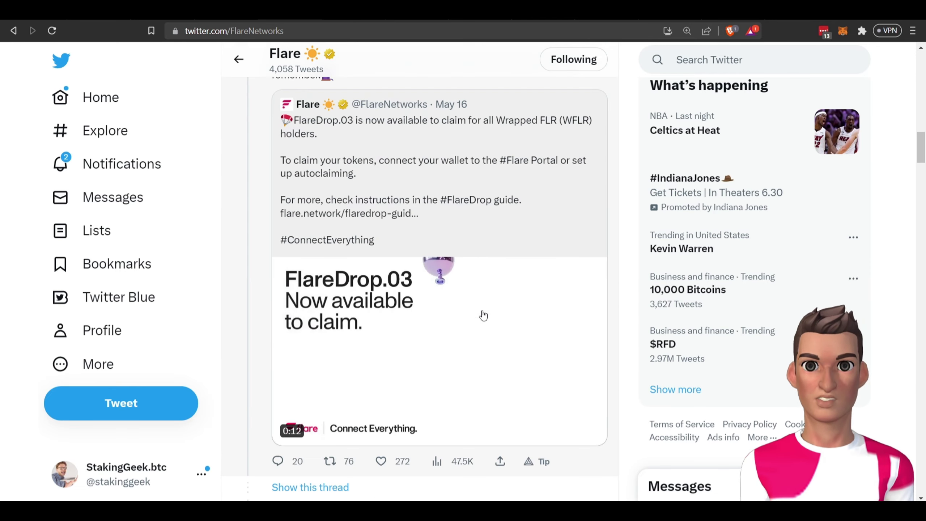
{"action": "scroll", "coordinate": [483, 315], "scroll_direction": "down", "scroll_amount": 1}
{"action": "scroll", "coordinate": [483, 315], "scroll_direction": "down", "scroll_amount": 3}
{"action": "scroll", "coordinate": [483, 315], "scroll_direction": "up", "scroll_amount": 2}
{"action": "scroll", "coordinate": [482, 315], "scroll_direction": "down", "scroll_amount": 3}
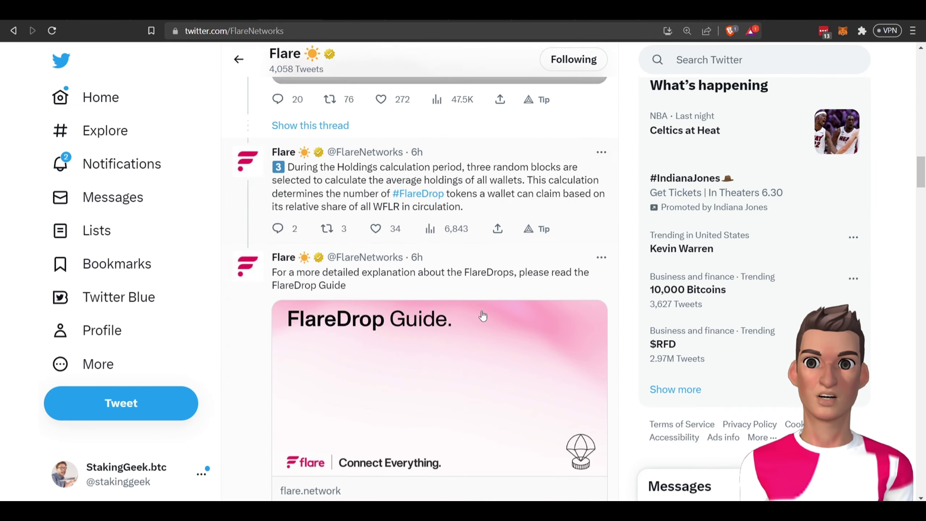
{"action": "scroll", "coordinate": [483, 315], "scroll_direction": "down", "scroll_amount": 3}
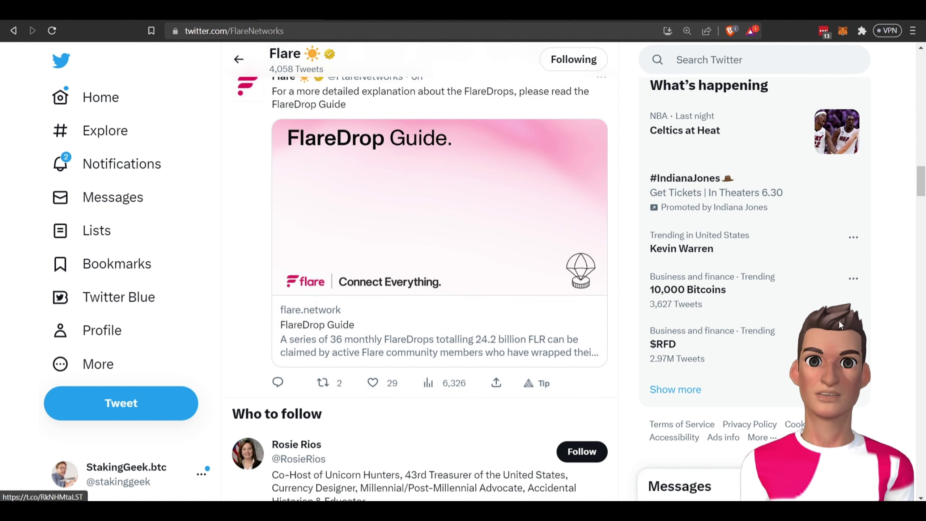
{"action": "left_click", "coordinate": [444, 188]}
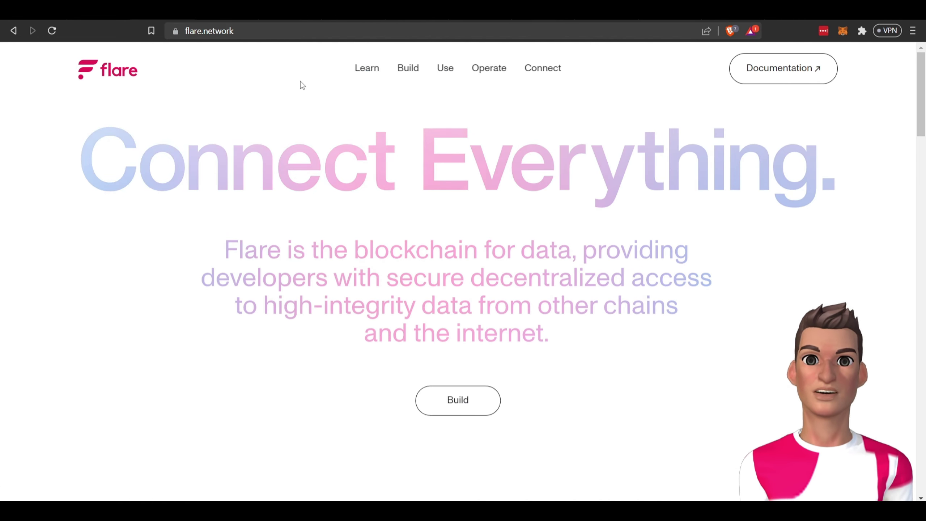
{"action": "mouse_move", "coordinate": [445, 68]}
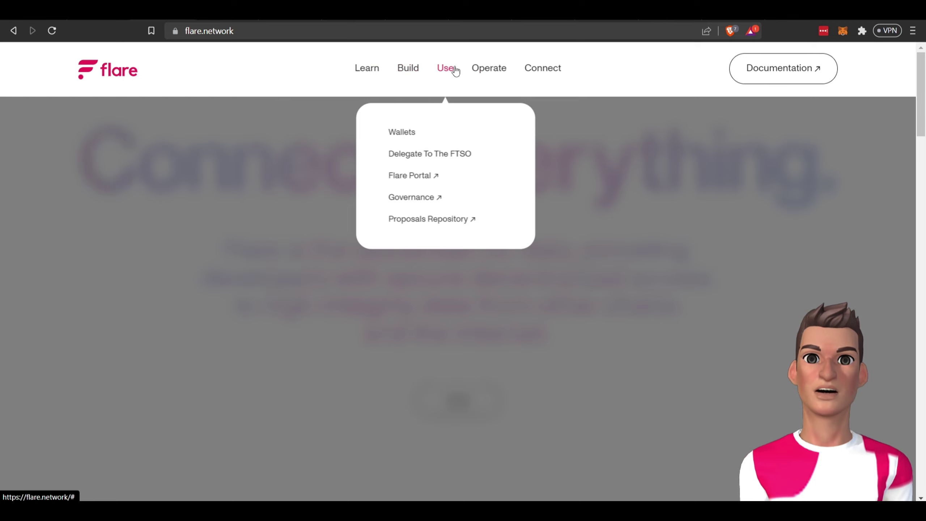
Step: Browse the supported wallets page, then open Flare Portal and select its address
{"action": "left_click", "coordinate": [409, 132]}
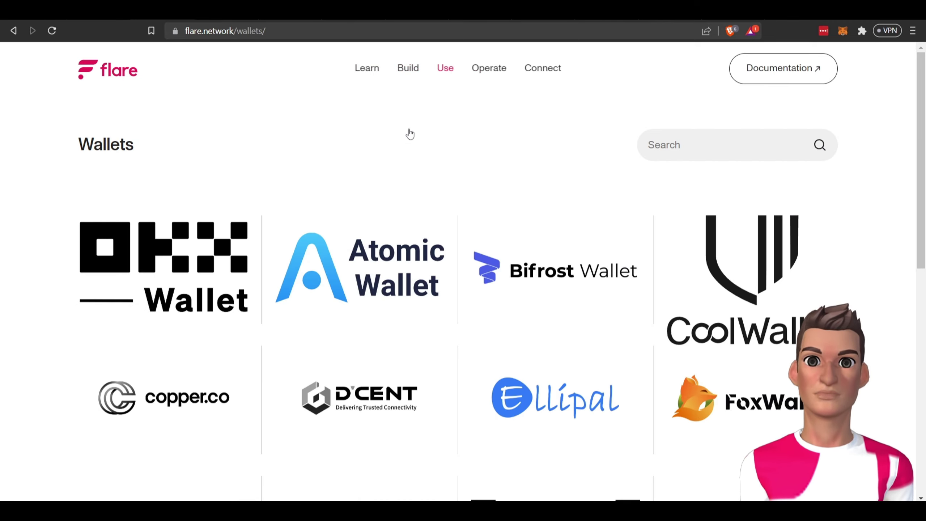
{"action": "scroll", "coordinate": [442, 187], "scroll_direction": "down", "scroll_amount": 2}
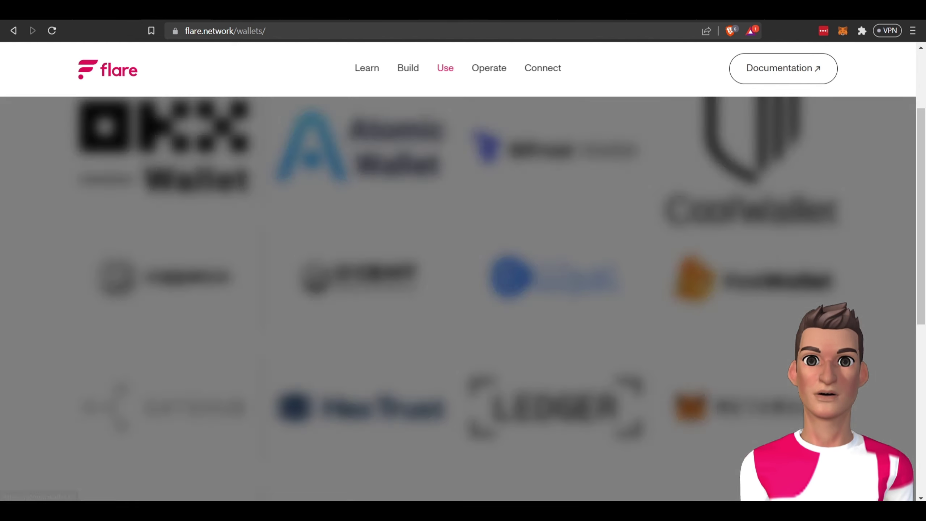
{"action": "left_click", "coordinate": [445, 116]}
{"action": "left_click", "coordinate": [203, 32]}
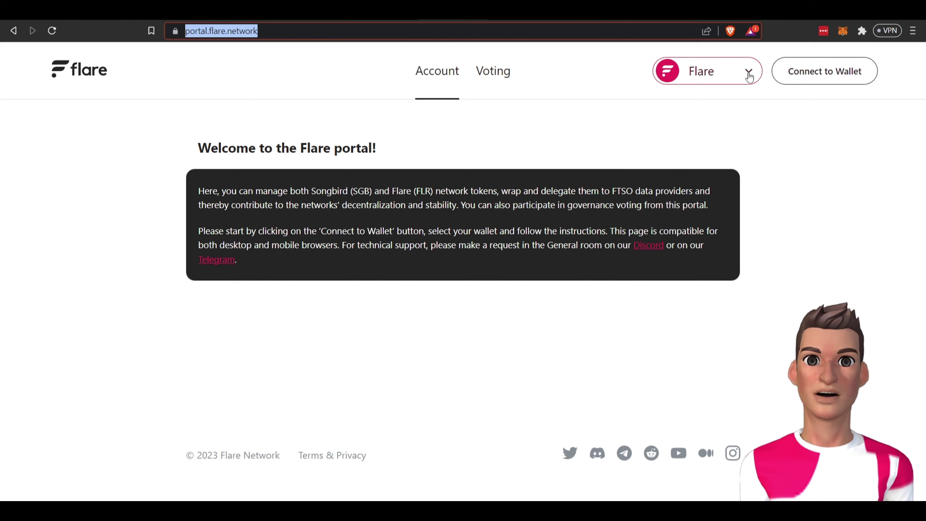
Step: Connect a MetaMask wallet to Flare Portal through Connect to Wallet
{"action": "left_click", "coordinate": [847, 73]}
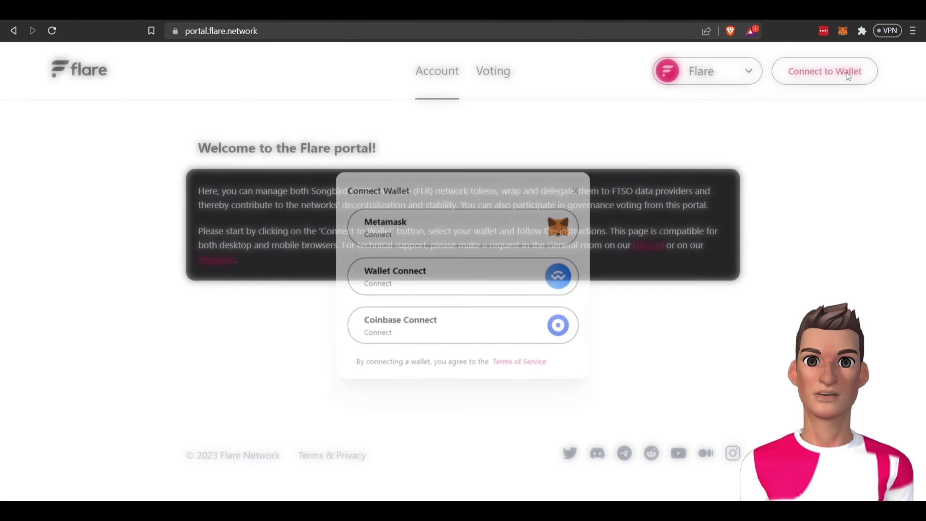
{"action": "left_click", "coordinate": [507, 231]}
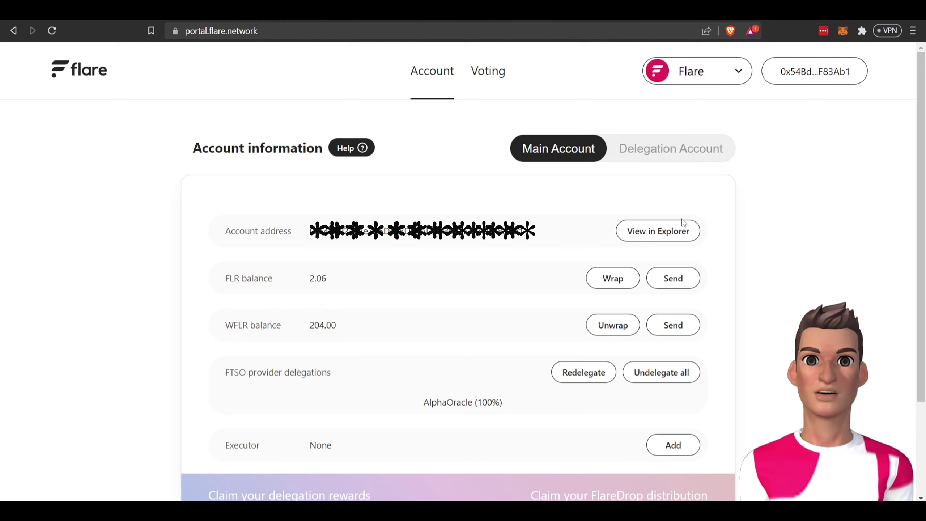
{"action": "left_click", "coordinate": [629, 281]}
{"action": "left_click", "coordinate": [575, 305]}
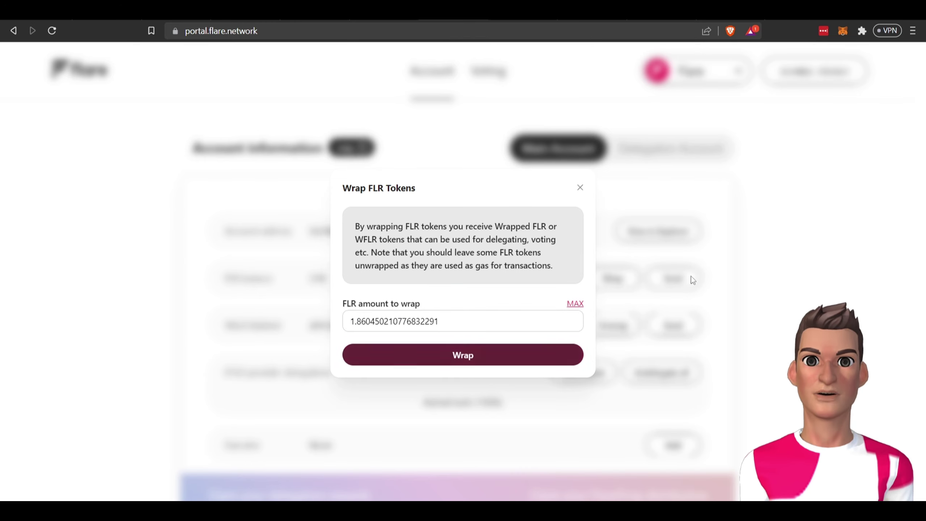
{"action": "left_click", "coordinate": [579, 190]}
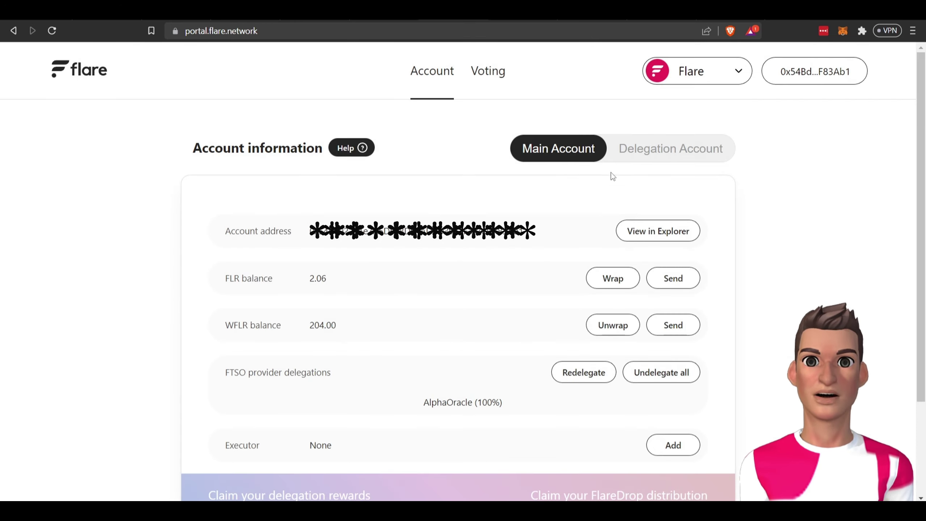
{"action": "scroll", "coordinate": [543, 375], "scroll_direction": "down", "scroll_amount": 3}
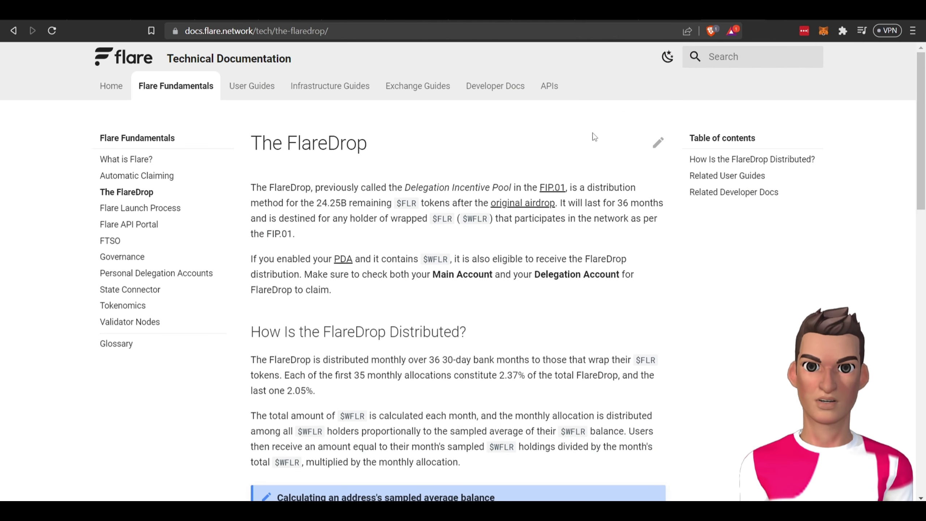
{"action": "scroll", "coordinate": [394, 348], "scroll_direction": "down", "scroll_amount": 1}
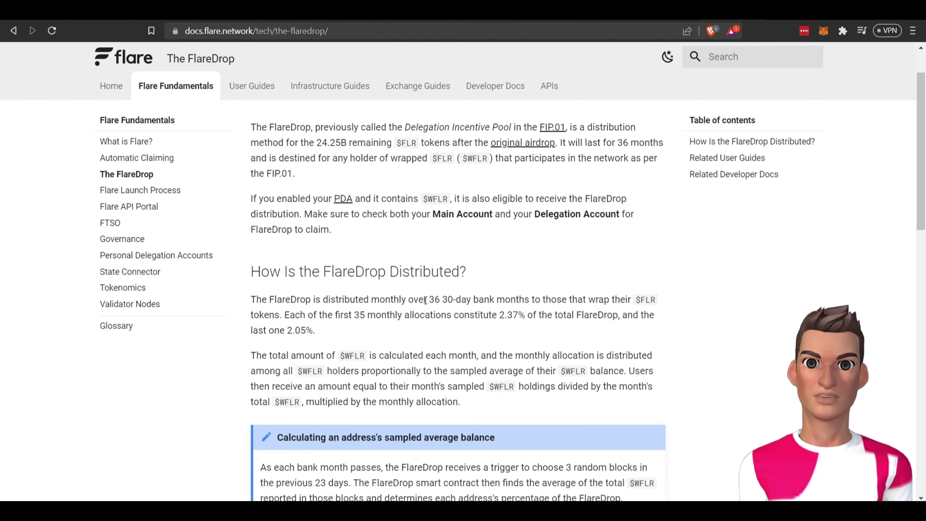
Step: Highlight the 30-day month wording and the 24.25B remaining FlareDrop figure
{"action": "left_click_drag", "start_coordinate": [441, 302], "coordinate": [514, 302]}
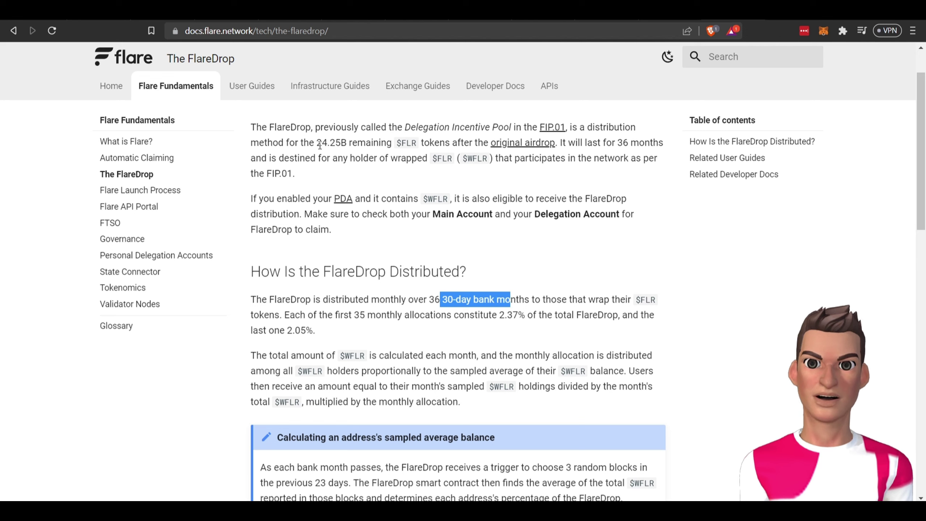
{"action": "left_click_drag", "start_coordinate": [317, 144], "coordinate": [378, 147]}
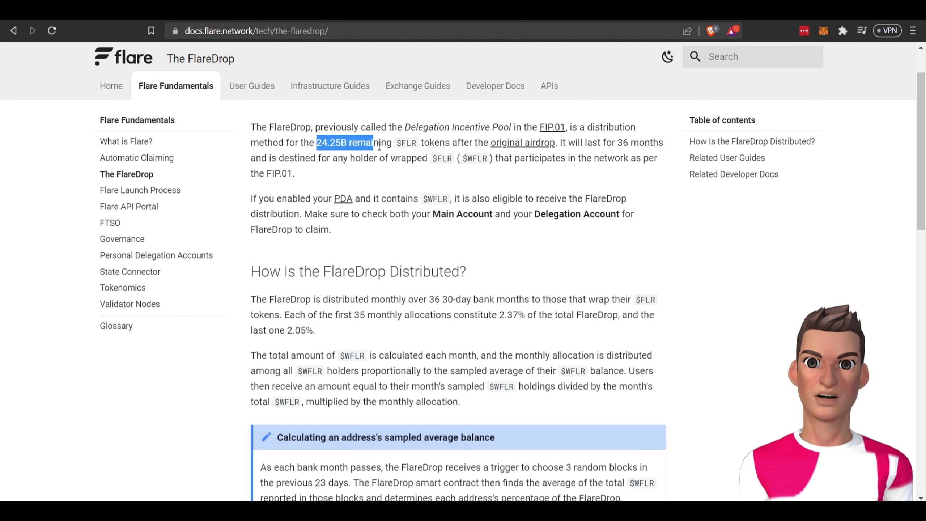
{"action": "left_click_drag", "start_coordinate": [379, 146], "coordinate": [556, 144]}
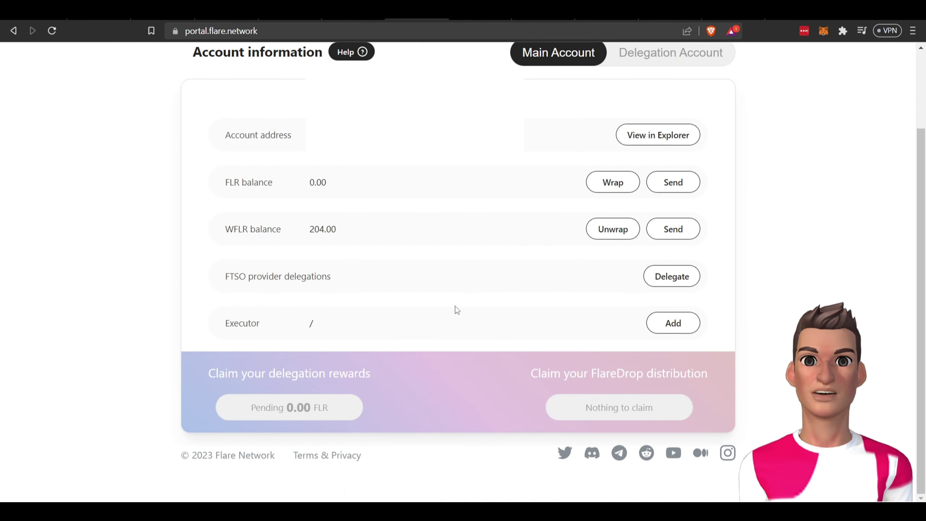
Step: View and close Solarius's provider profile, then dismiss the Compare picker without choosing
{"action": "left_click", "coordinate": [251, 28]}
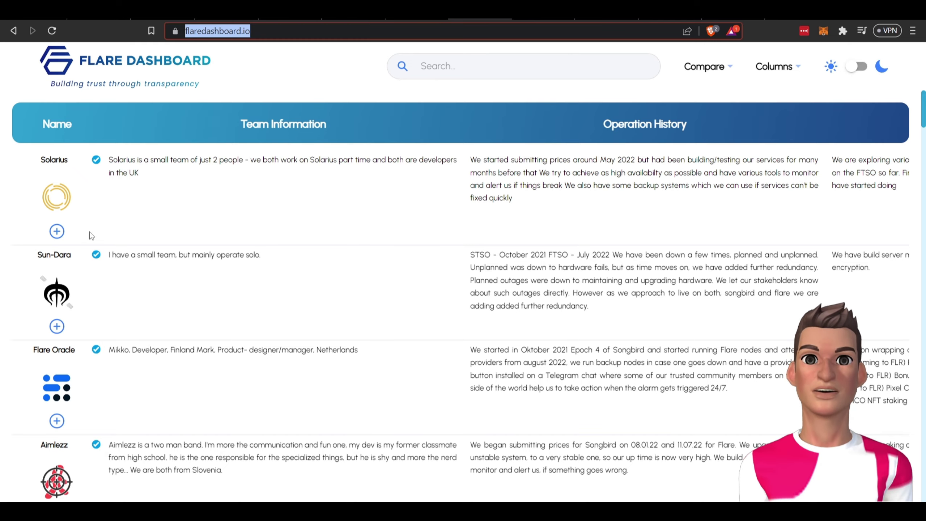
{"action": "scroll", "coordinate": [80, 223], "scroll_direction": "down", "scroll_amount": 3}
{"action": "scroll", "coordinate": [80, 224], "scroll_direction": "down", "scroll_amount": 3}
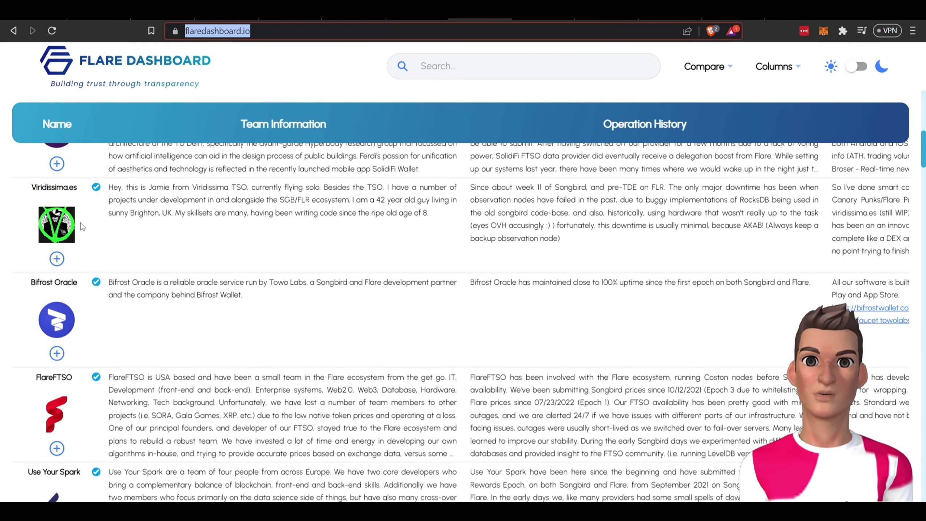
{"action": "scroll", "coordinate": [92, 267], "scroll_direction": "down", "scroll_amount": 2}
{"action": "scroll", "coordinate": [88, 307], "scroll_direction": "up", "scroll_amount": 8}
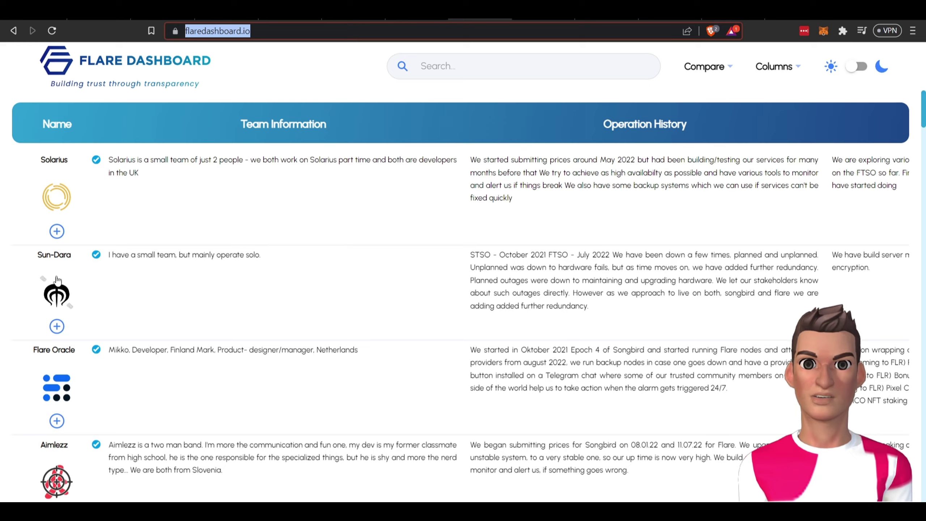
{"action": "left_click", "coordinate": [57, 197]}
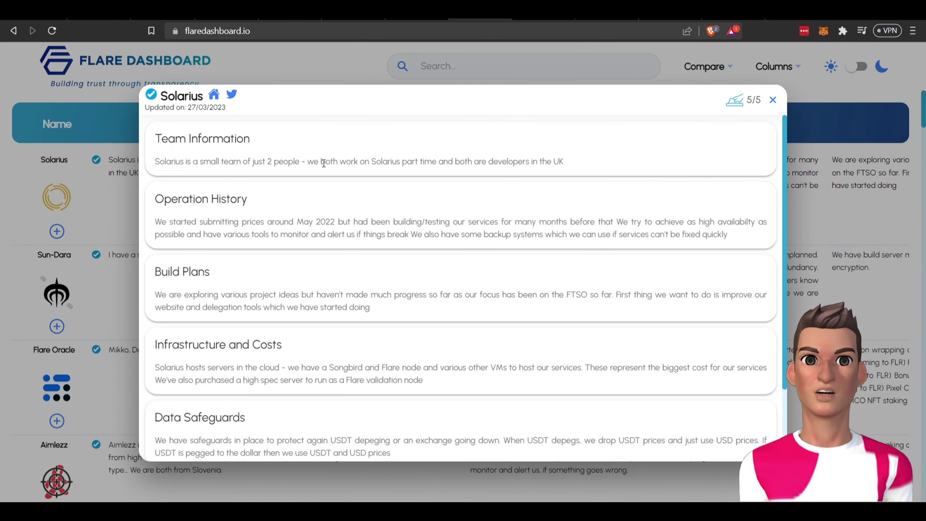
{"action": "scroll", "coordinate": [434, 268], "scroll_direction": "down", "scroll_amount": 1}
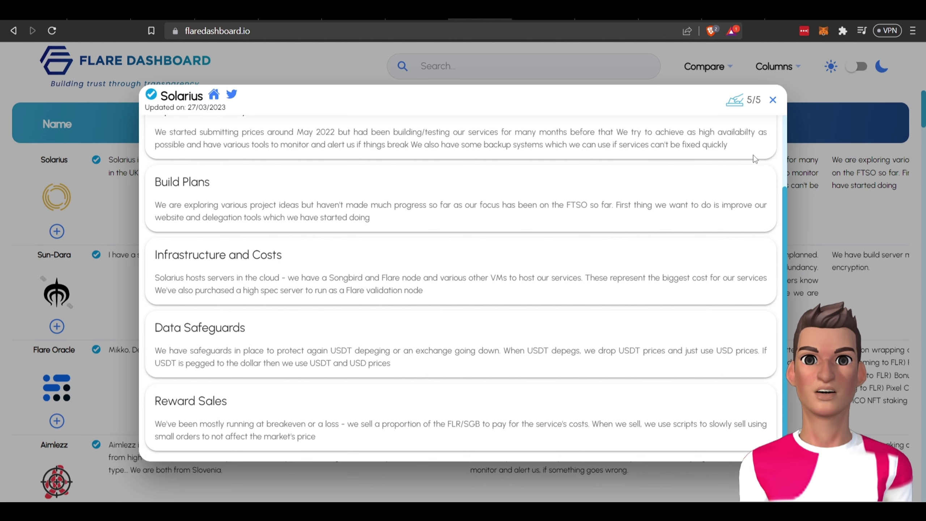
{"action": "left_click", "coordinate": [773, 101]}
{"action": "left_click", "coordinate": [730, 66]}
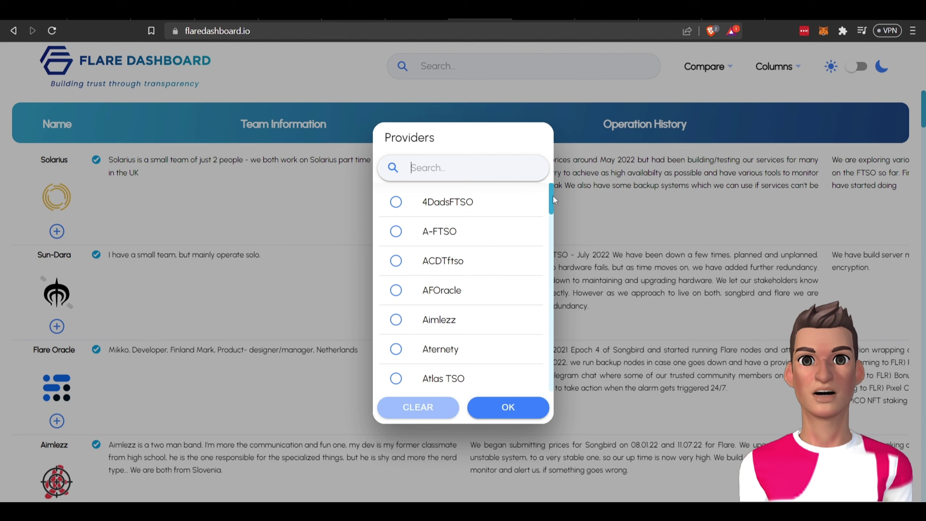
{"action": "mouse_move", "coordinate": [553, 196]}
{"action": "left_mouse_down"}
{"action": "mouse_move", "coordinate": [552, 227]}
{"action": "mouse_move", "coordinate": [550, 184]}
{"action": "left_mouse_up"}
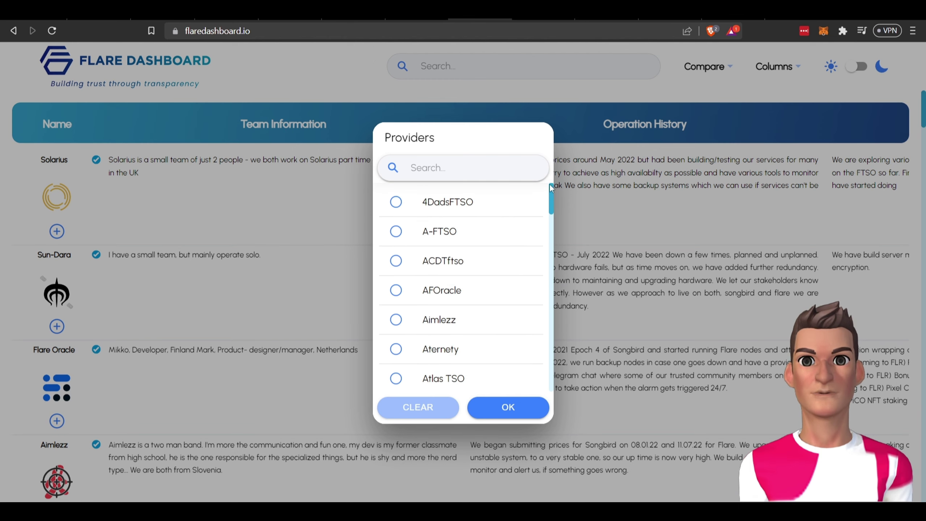
{"action": "left_click", "coordinate": [508, 408]}
{"action": "scroll", "coordinate": [528, 421], "scroll_direction": "down", "scroll_amount": 2}
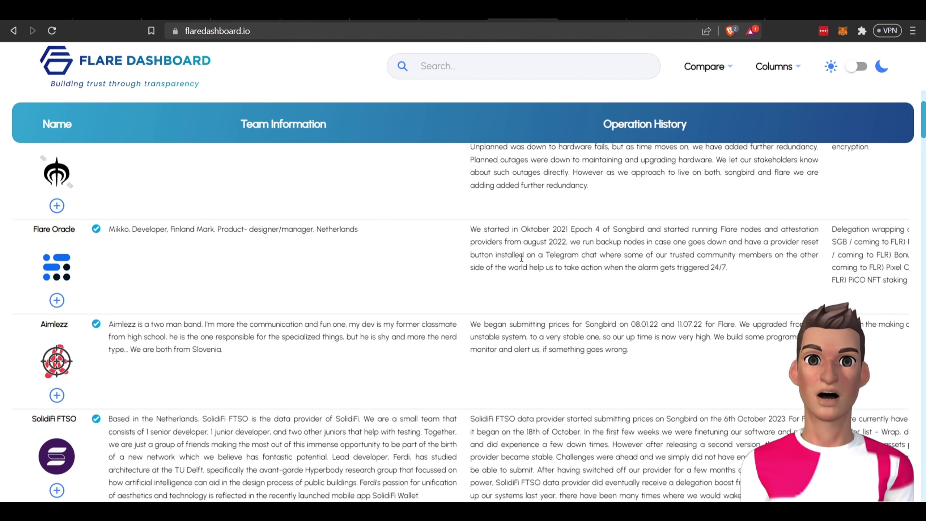
Step: Inspect Redelegate's main and second provider lists, closing without changing AlphaOracle
{"action": "left_click", "coordinate": [452, 14]}
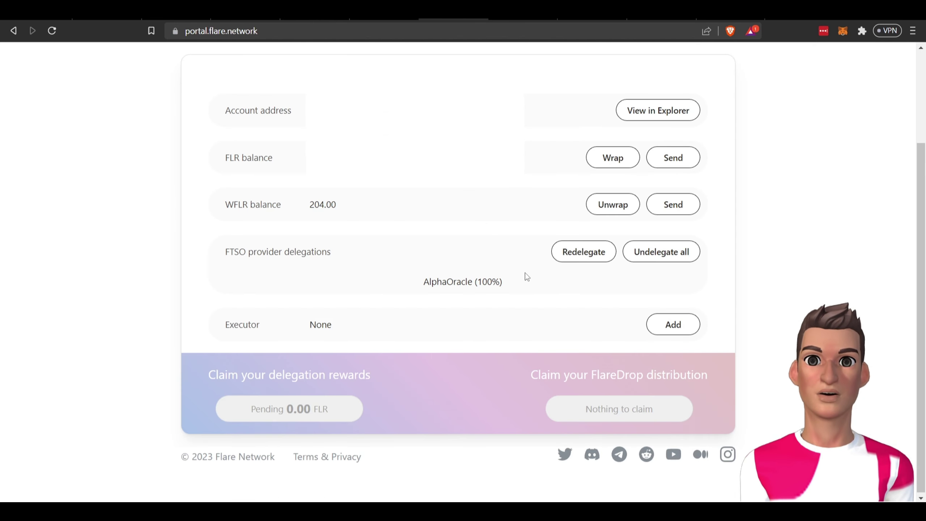
{"action": "scroll", "coordinate": [583, 279], "scroll_direction": "up", "scroll_amount": 1}
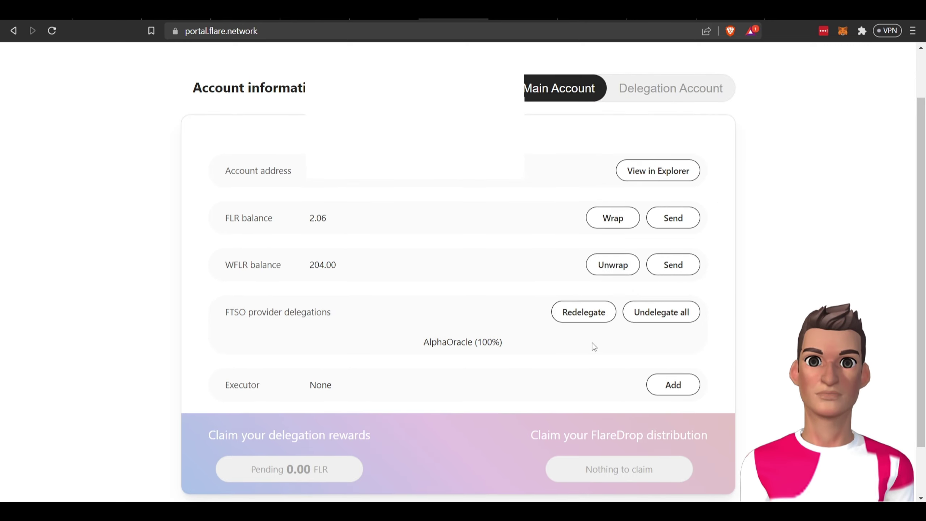
{"action": "left_click", "coordinate": [587, 314]}
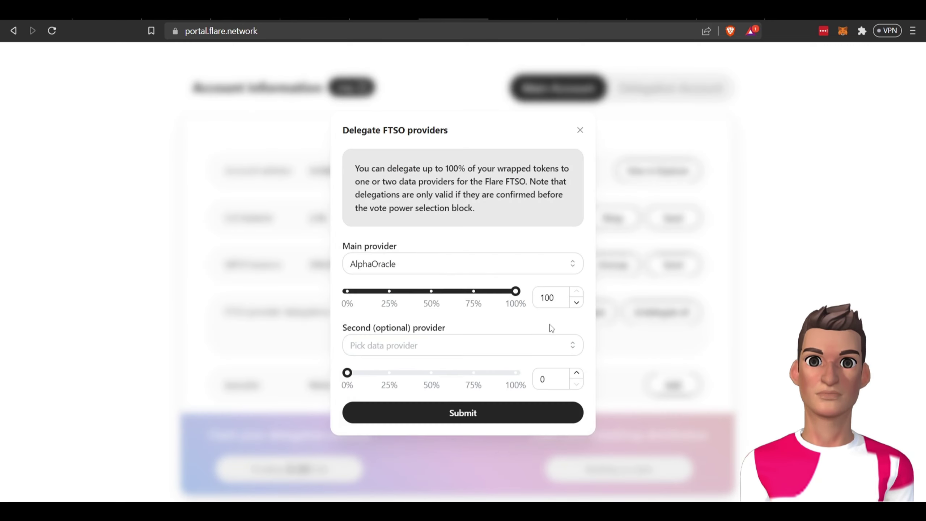
{"action": "left_click", "coordinate": [511, 260]}
{"action": "left_click", "coordinate": [523, 220]}
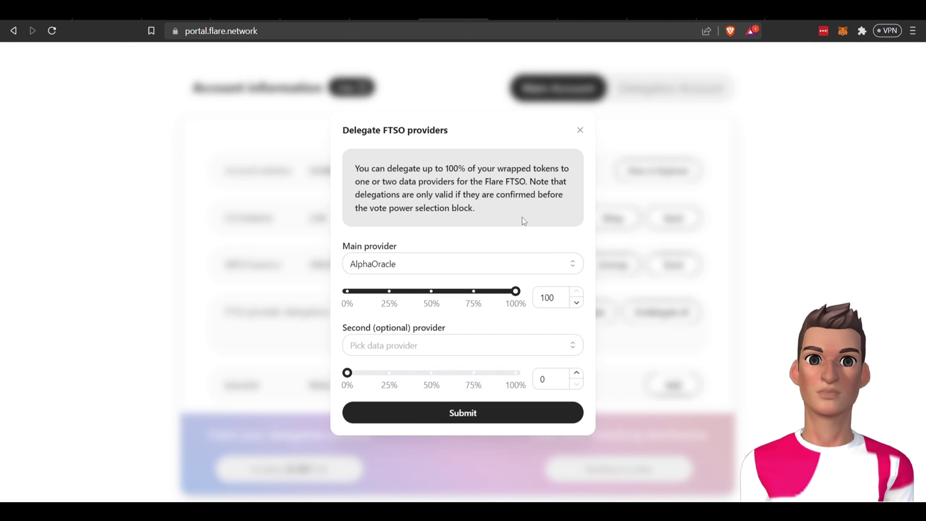
{"action": "left_click", "coordinate": [485, 345]}
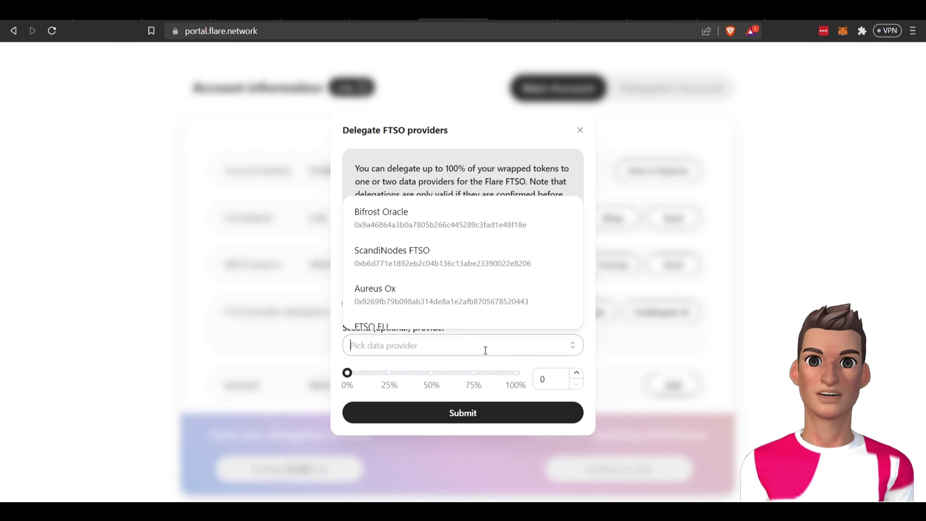
{"action": "left_click", "coordinate": [508, 178]}
{"action": "mouse_move", "coordinate": [348, 373]}
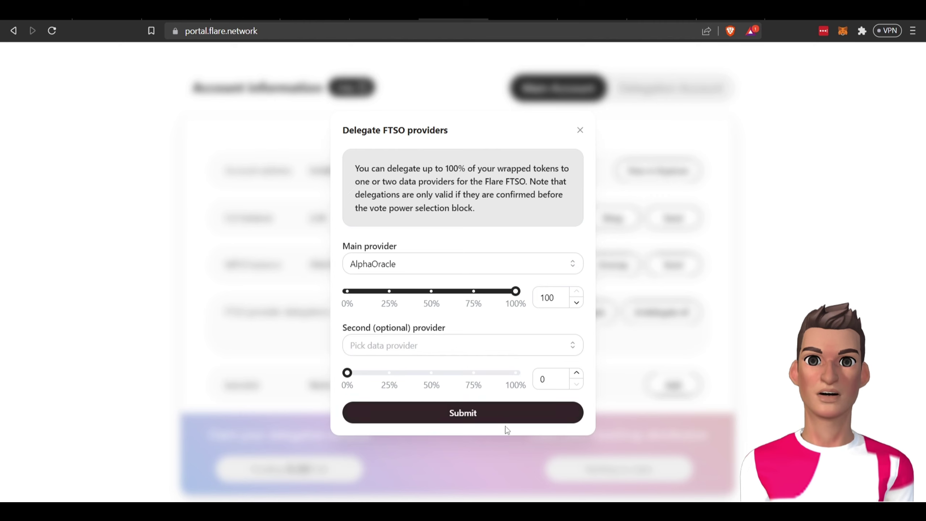
{"action": "left_click", "coordinate": [580, 130]}
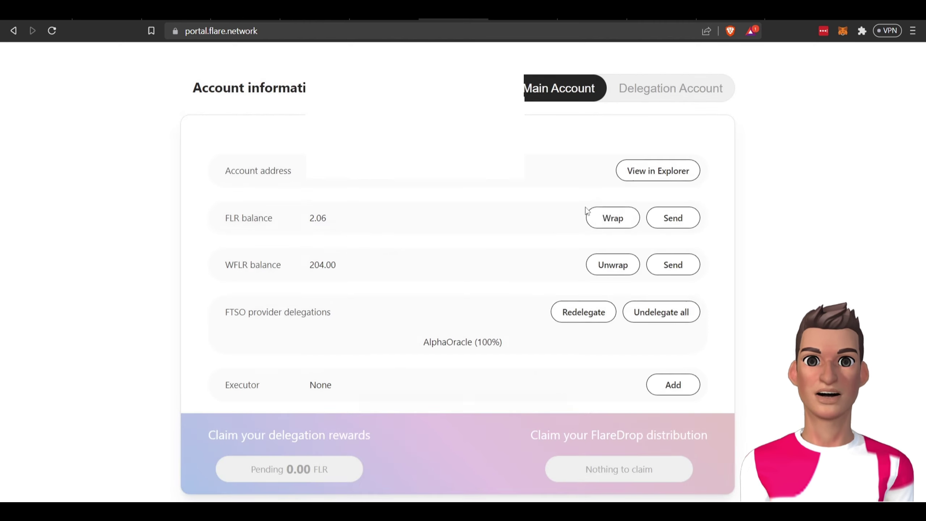
{"action": "scroll", "coordinate": [608, 235], "scroll_direction": "down", "scroll_amount": 2}
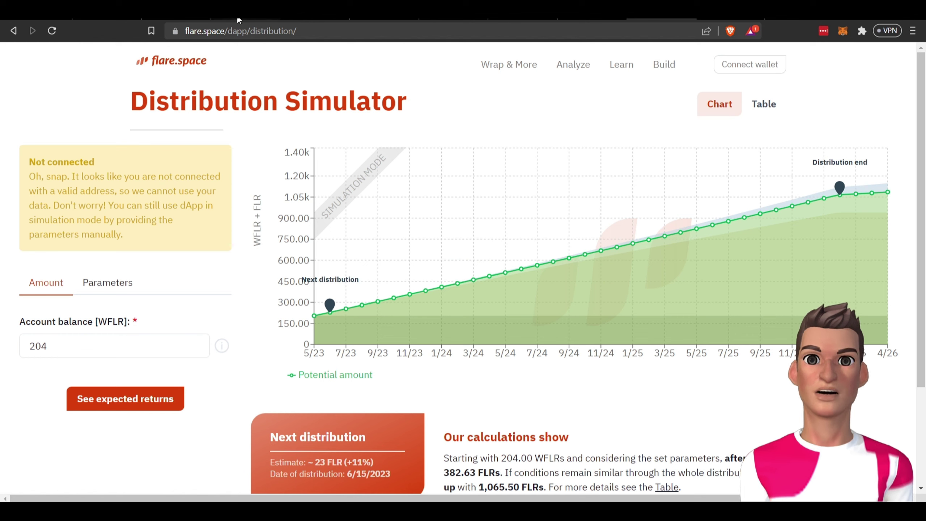
Step: Check the simulator's 204 WFLR balance and its December 2025 projected amount
{"action": "left_click", "coordinate": [239, 30]}
{"action": "left_click", "coordinate": [99, 347]}
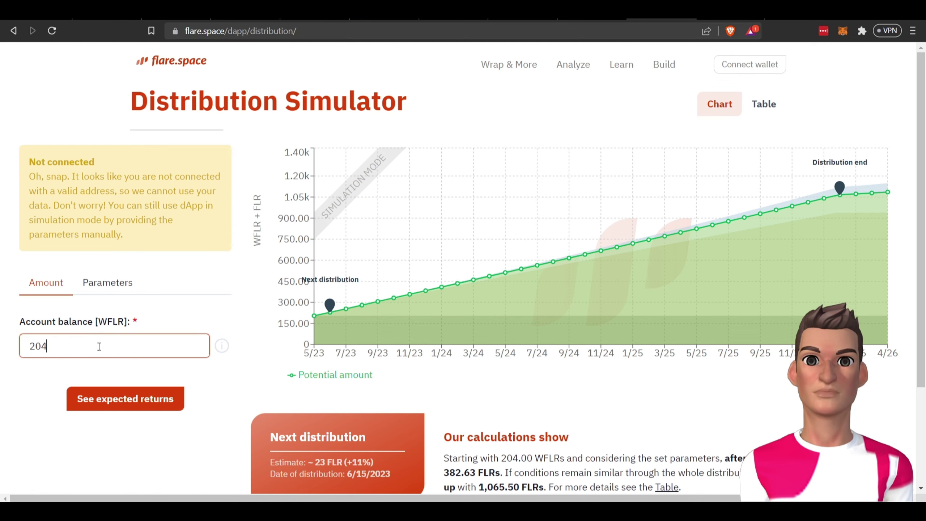
{"action": "scroll", "coordinate": [377, 355], "scroll_direction": "down", "scroll_amount": 2}
{"action": "scroll", "coordinate": [434, 319], "scroll_direction": "up", "scroll_amount": 1}
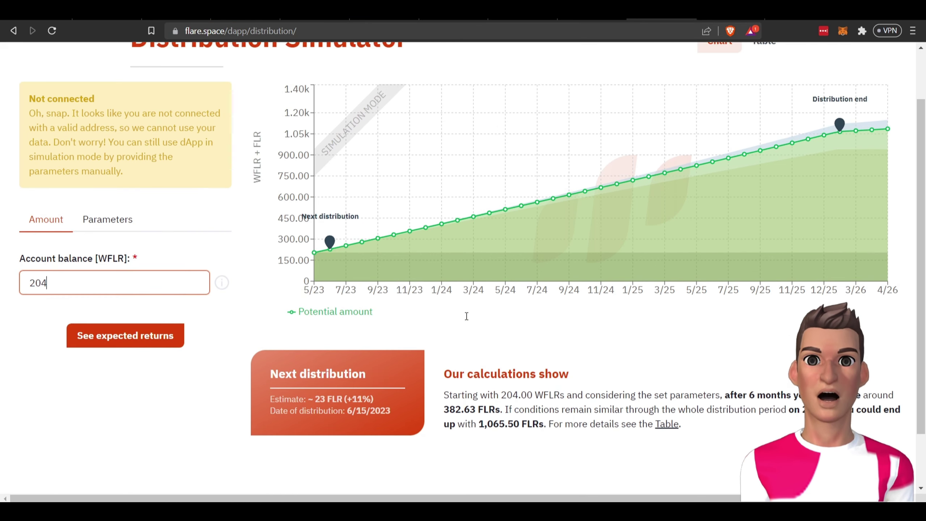
{"action": "left_click", "coordinate": [837, 174]}
{"action": "mouse_move", "coordinate": [824, 134]}
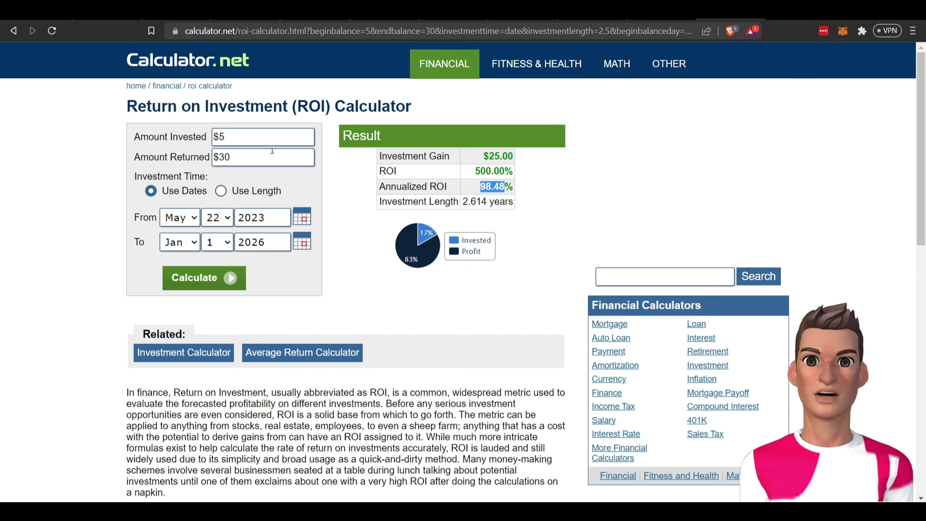
Step: Point out the $5 invested, $30 returned and 98.48% annualized ROI
{"action": "double_click", "coordinate": [222, 138]}
{"action": "double_click", "coordinate": [257, 159]}
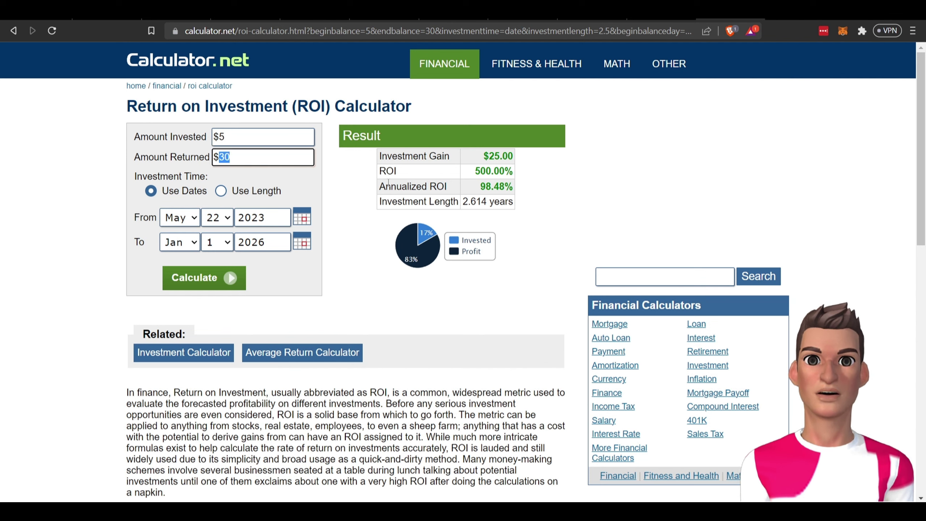
{"action": "mouse_move", "coordinate": [497, 169]}
{"action": "left_mouse_down"}
{"action": "mouse_move", "coordinate": [514, 188]}
{"action": "mouse_move", "coordinate": [503, 172]}
{"action": "mouse_move", "coordinate": [513, 173]}
{"action": "mouse_move", "coordinate": [493, 187]}
{"action": "mouse_move", "coordinate": [514, 186]}
{"action": "left_mouse_up"}
{"action": "left_click", "coordinate": [513, 168]}
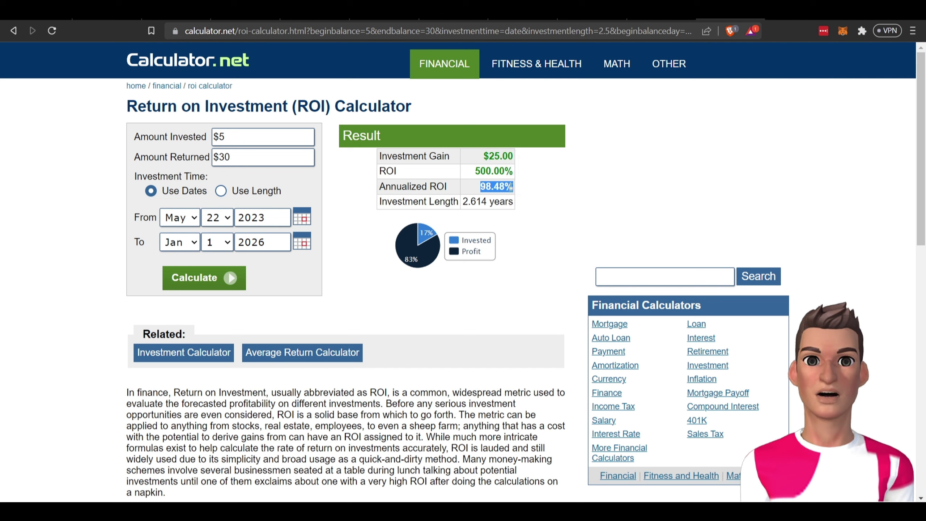